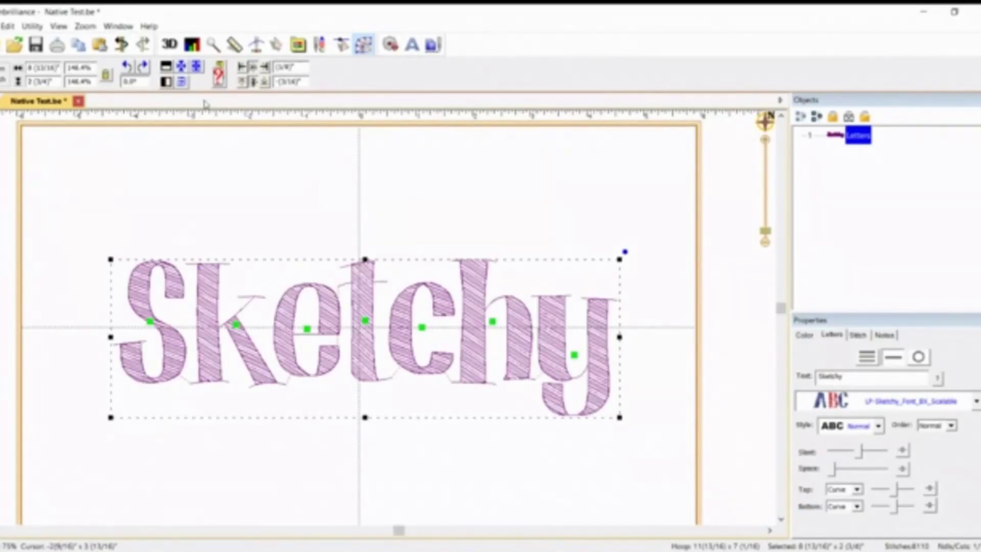
click(169, 45)
click(498, 491)
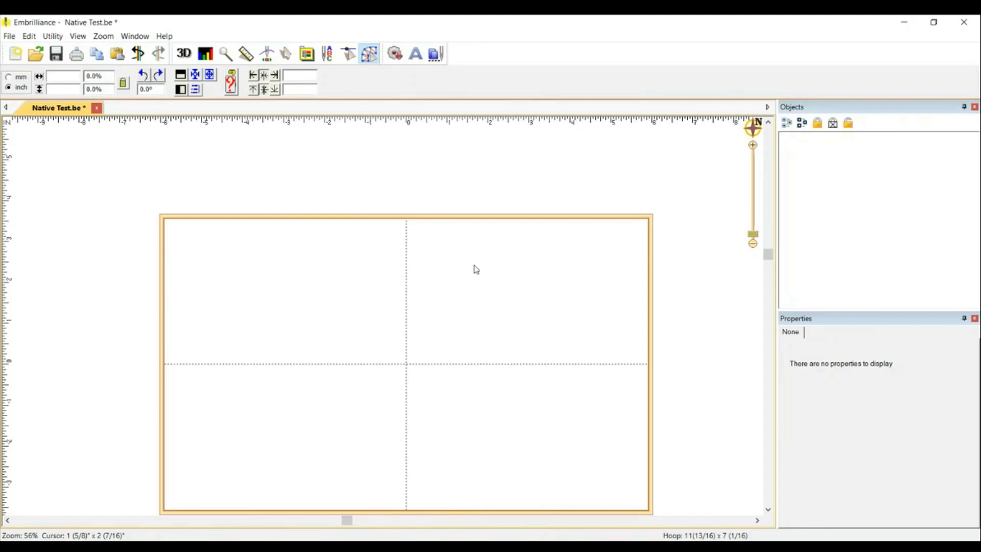
Step: Create a lettering object in the empty hoop with the text Sketchy in the LP-Sketchy1.25in font
scroll(430, 319, down, 1)
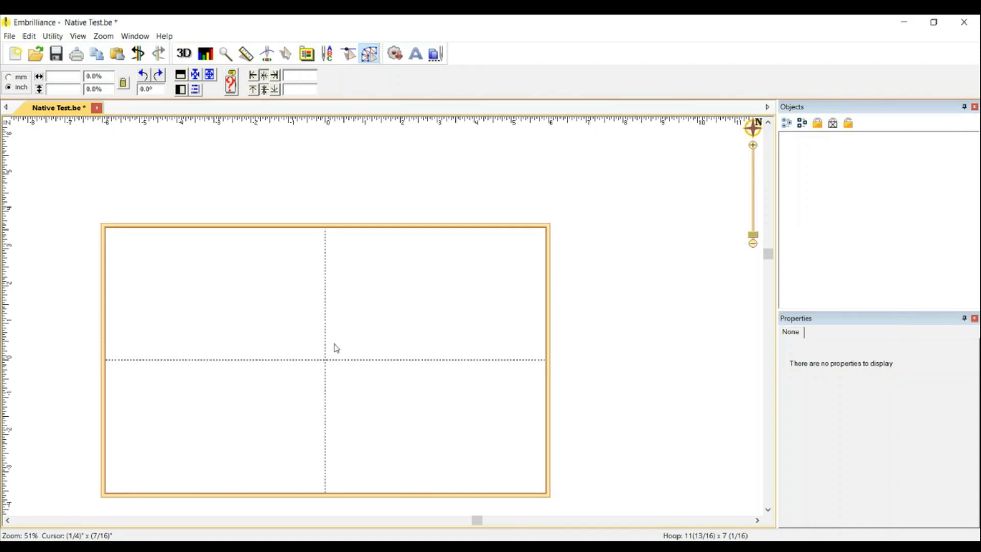
click(416, 53)
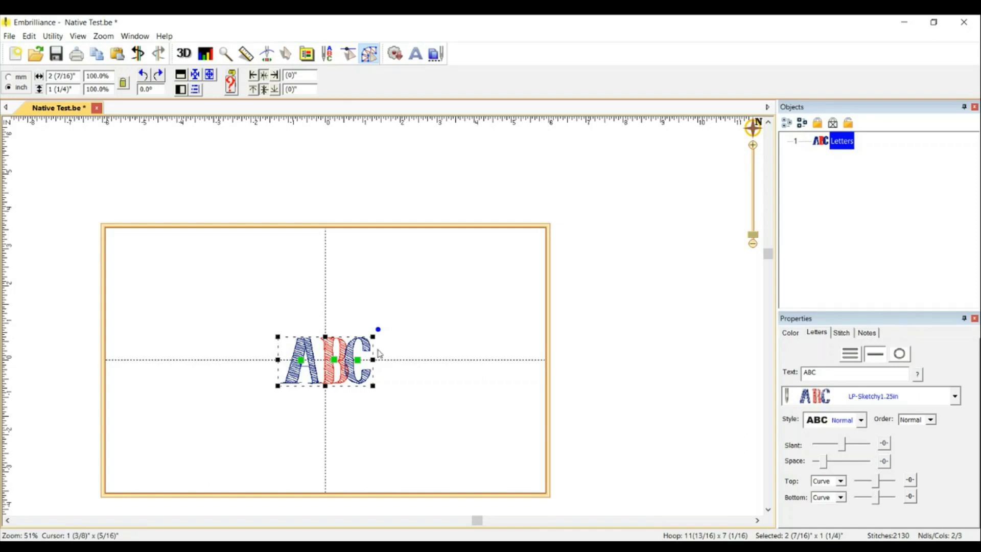
drag(817, 376, 793, 375)
key(Return)
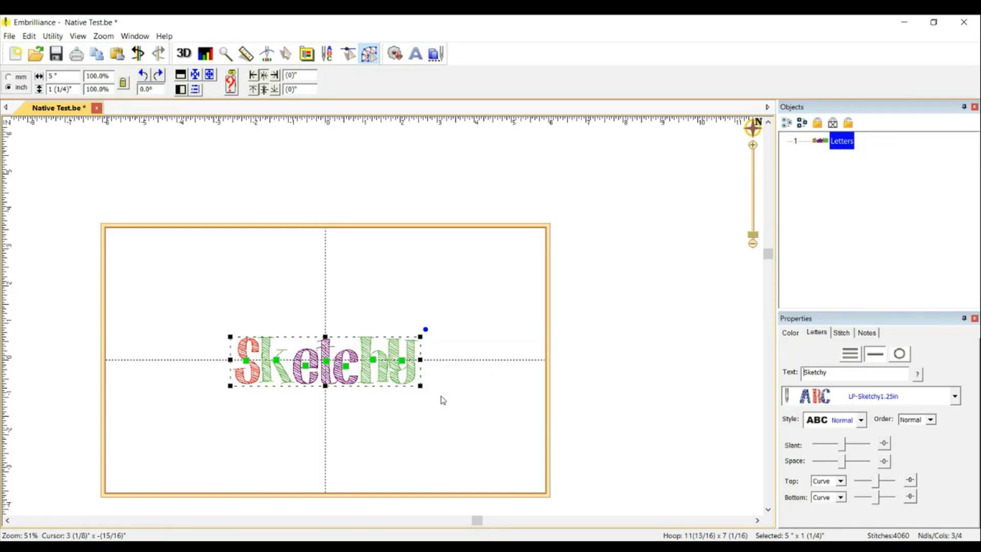
Step: Move the Sketchy lettering into the hoop's lower half and shift its letter y down so the tail hangs below the baseline
drag(314, 384, 315, 444)
drag(407, 428, 406, 436)
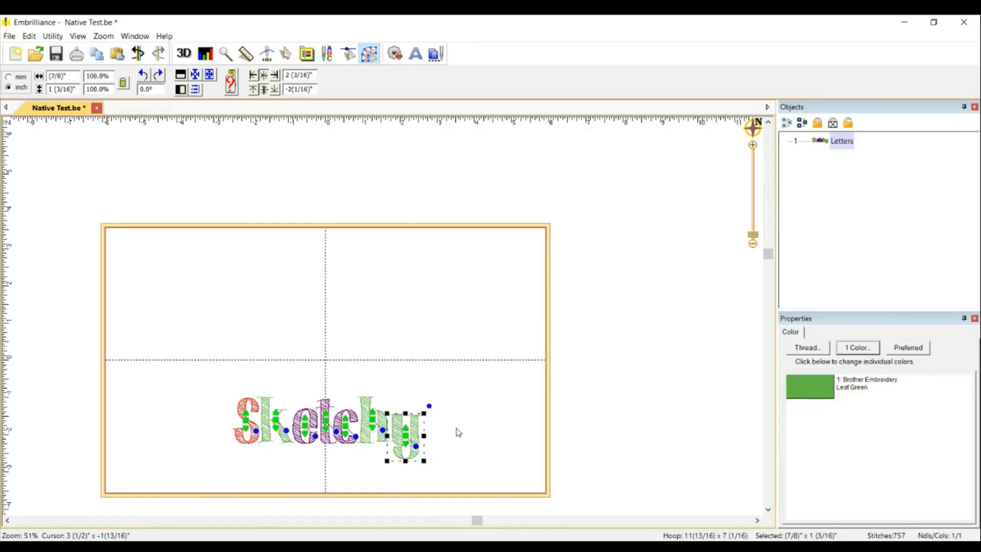
click(456, 431)
click(366, 427)
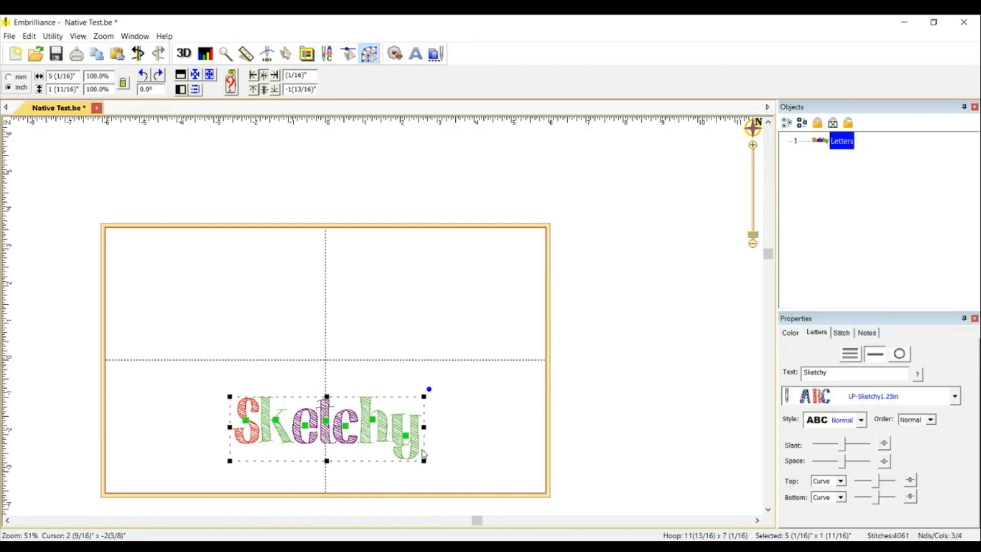
Step: Paste a copy of the Sketchy lettering above the original and give it the LP-Sketchy_Font_BX_Scalable font
click(28, 35)
click(29, 36)
click(29, 37)
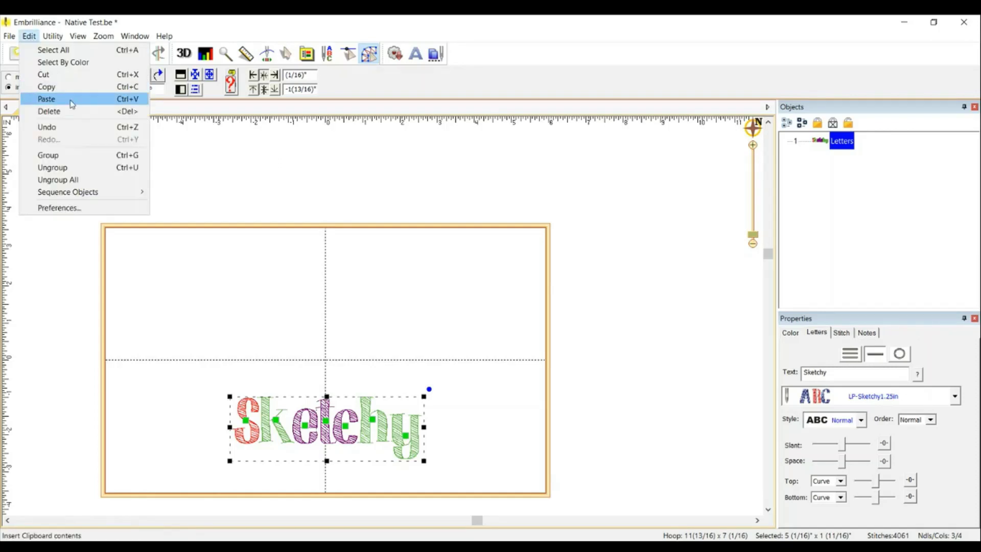
click(46, 97)
drag(323, 411, 323, 327)
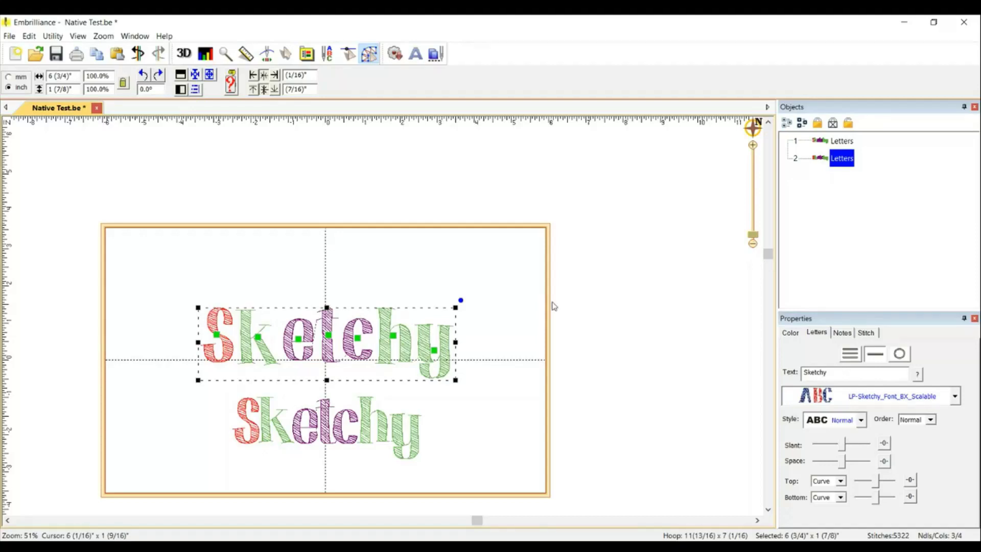
Step: Scale the upper lettering proportionally up to about 13 1/4 inches wide, and back down to about 8 9/16 by 2 3/8 inches
drag(454, 307, 695, 184)
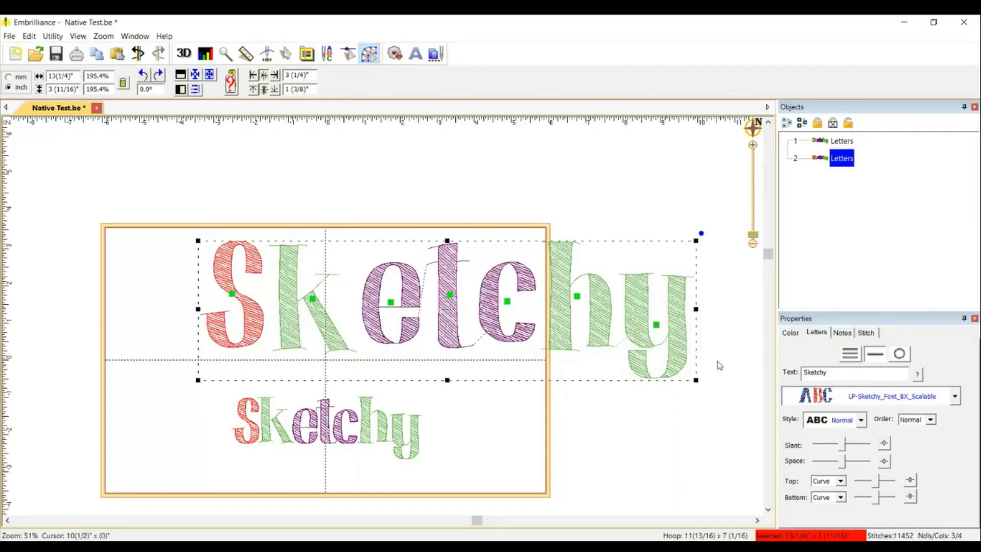
mouse_move(696, 242)
mouse_down()
mouse_move(713, 228)
mouse_move(521, 290)
mouse_up()
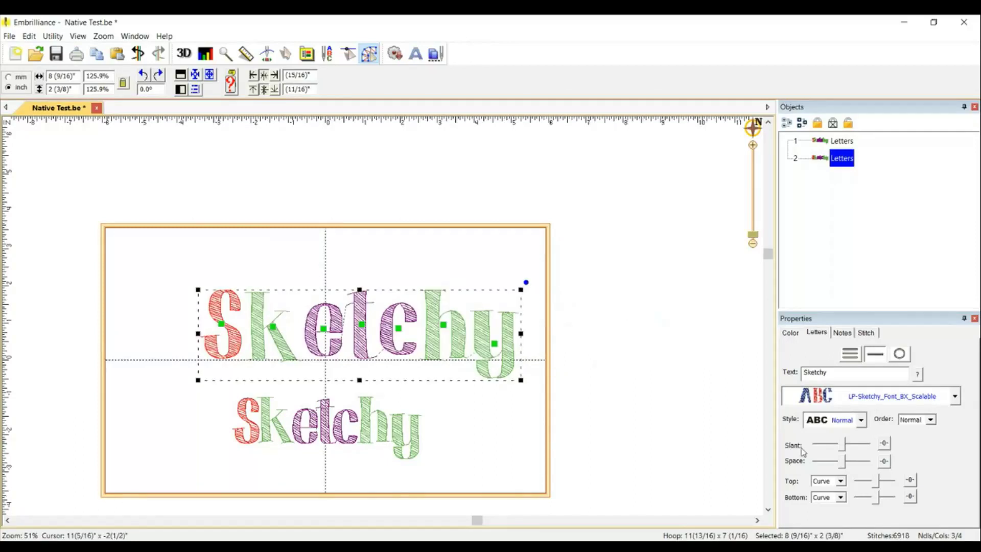
Step: Try a slight slant on the upper Sketchy lettering and undo it
click(844, 450)
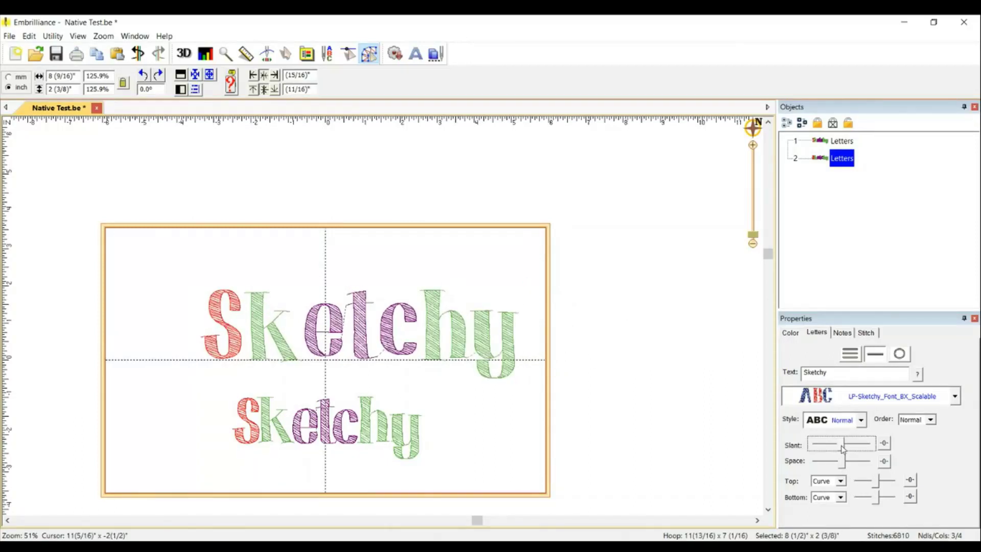
click(29, 36)
click(62, 128)
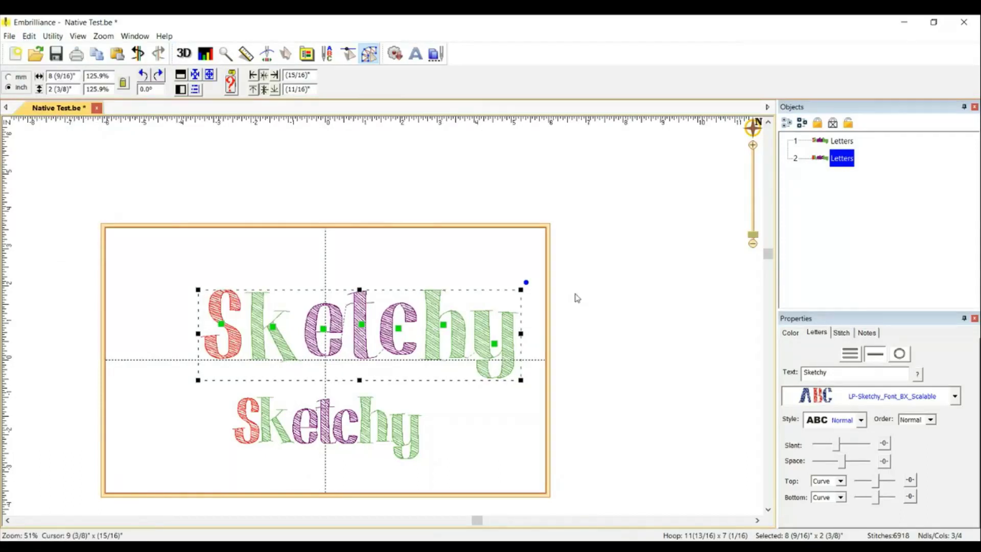
Step: Tighten the upper lettering's letter spacing to about 7 3/16 inches overall width and nudge its t, c and h closer to the e
click(841, 462)
drag(840, 462, 823, 463)
scroll(290, 337, up, 4)
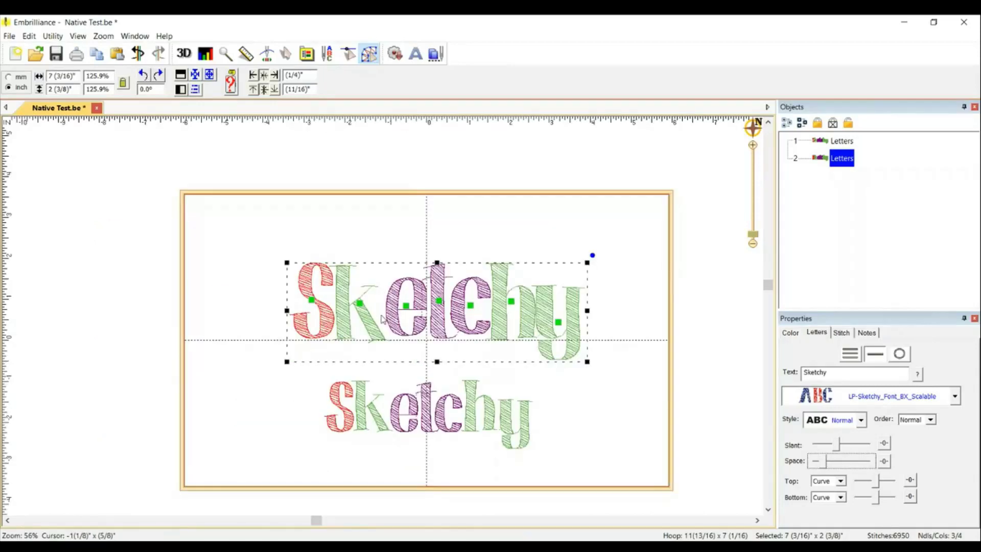
click(415, 304)
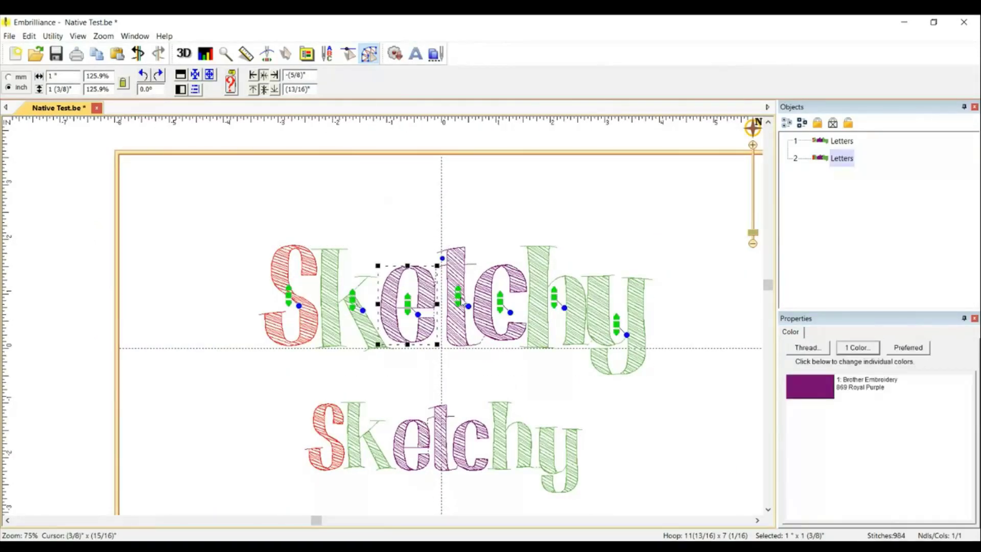
drag(459, 299, 497, 301)
click(555, 301)
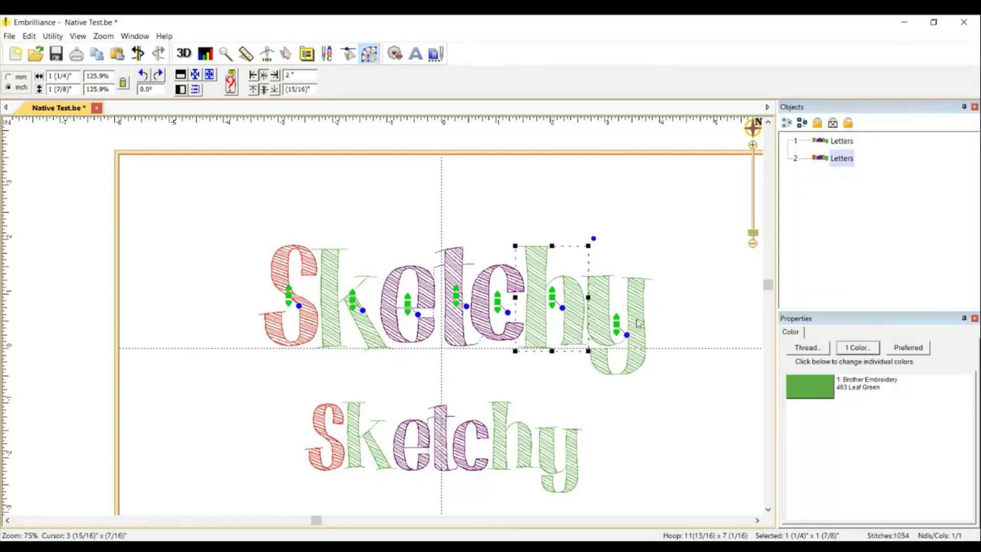
Step: Turn on the 3D stitch view and shrink the upper lettering to about 3 13/16 by 1 1/4 inches
click(185, 54)
scroll(524, 356, down, 2)
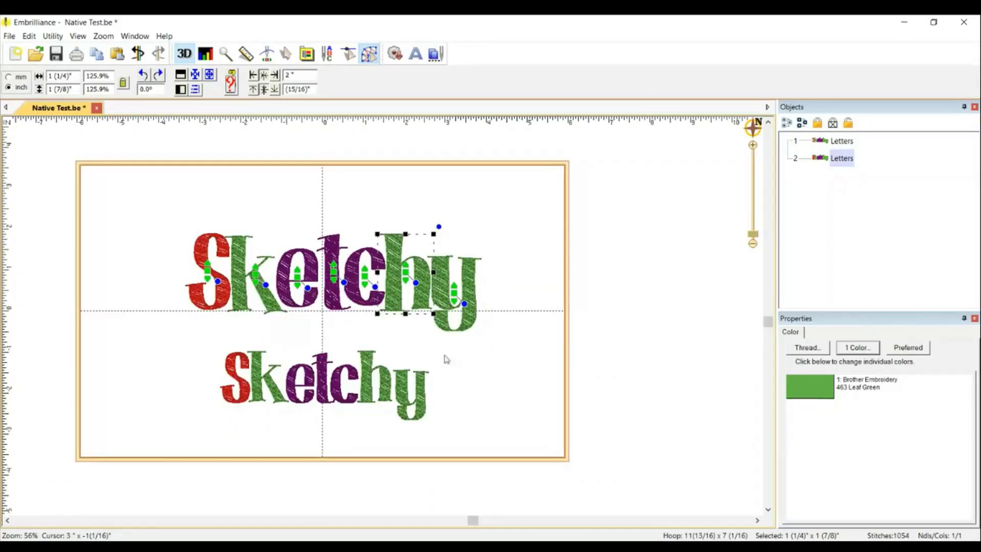
click(416, 306)
drag(483, 332, 344, 287)
scroll(306, 240, up, 1)
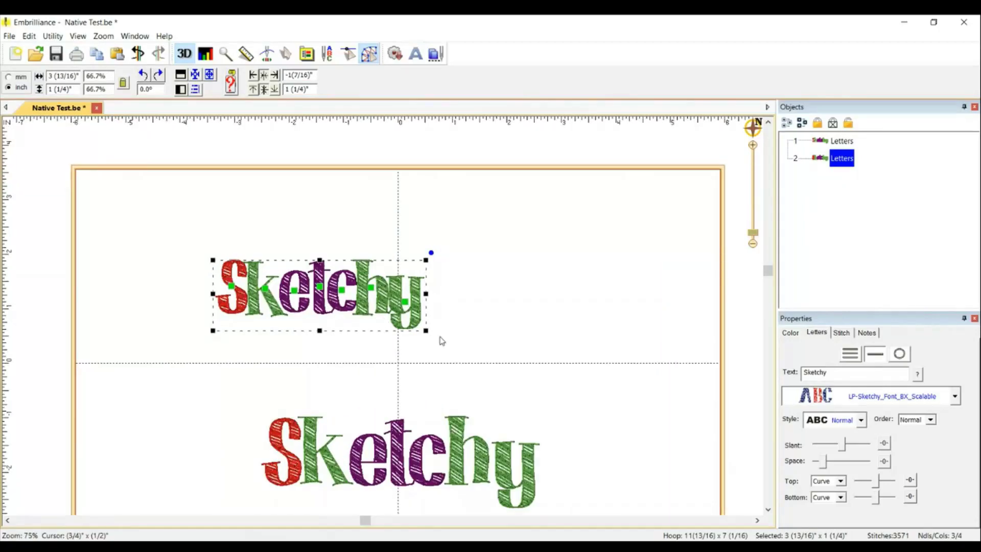
Step: Enlarge the upper lettering proportionally in stages to about 8 5/16 by 2 3/4 inches
drag(427, 335, 508, 365)
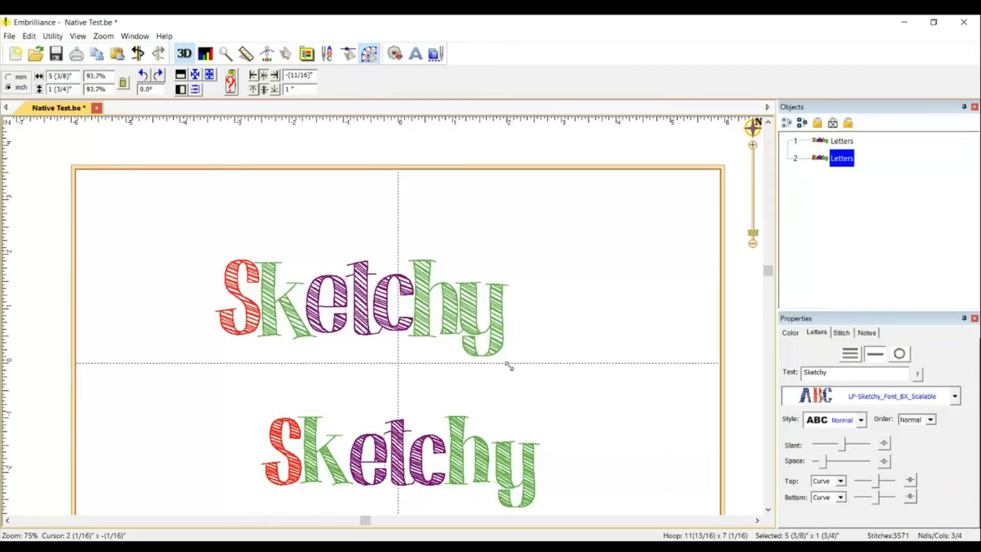
mouse_move(511, 262)
mouse_down()
mouse_move(620, 213)
mouse_move(632, 219)
mouse_up()
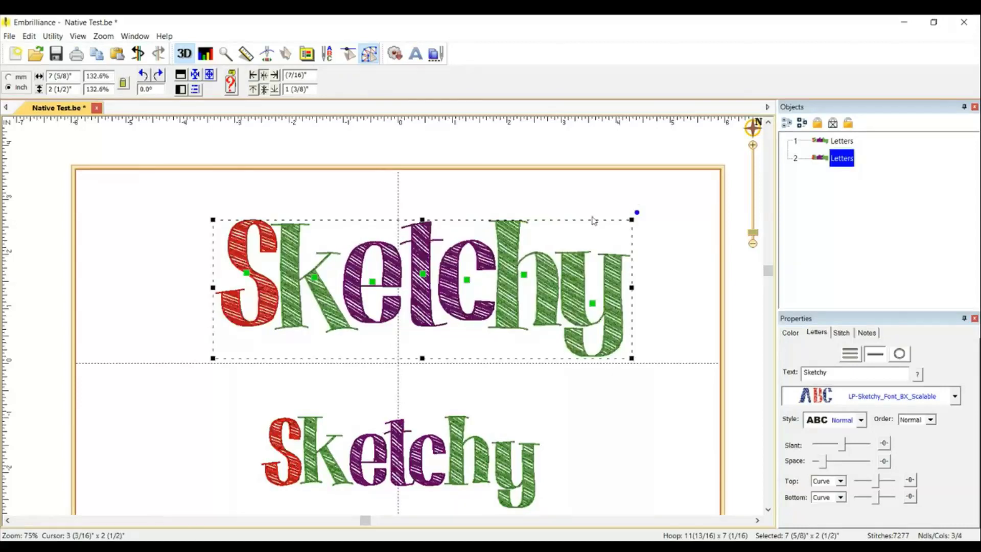
drag(214, 357, 174, 371)
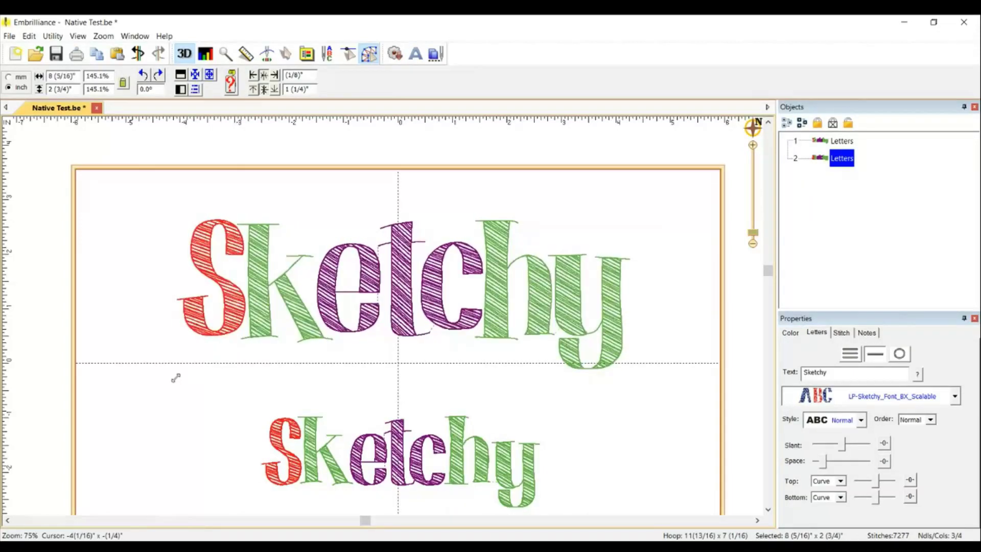
Step: Check the upper lettering's stitch fill up close and reduce the word to about 7 7/8 by 2 9/16 inches
scroll(330, 290, up, 4)
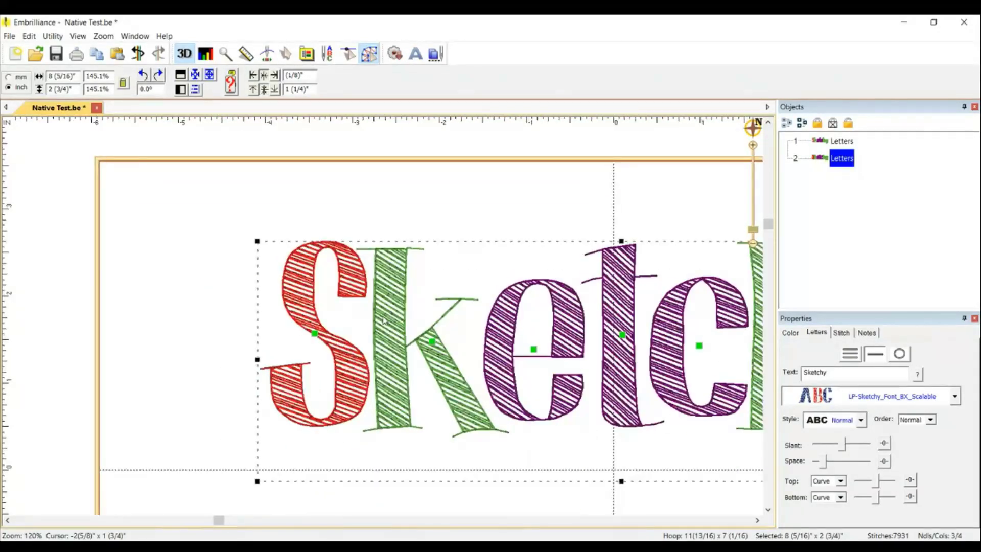
scroll(448, 309, up, 1)
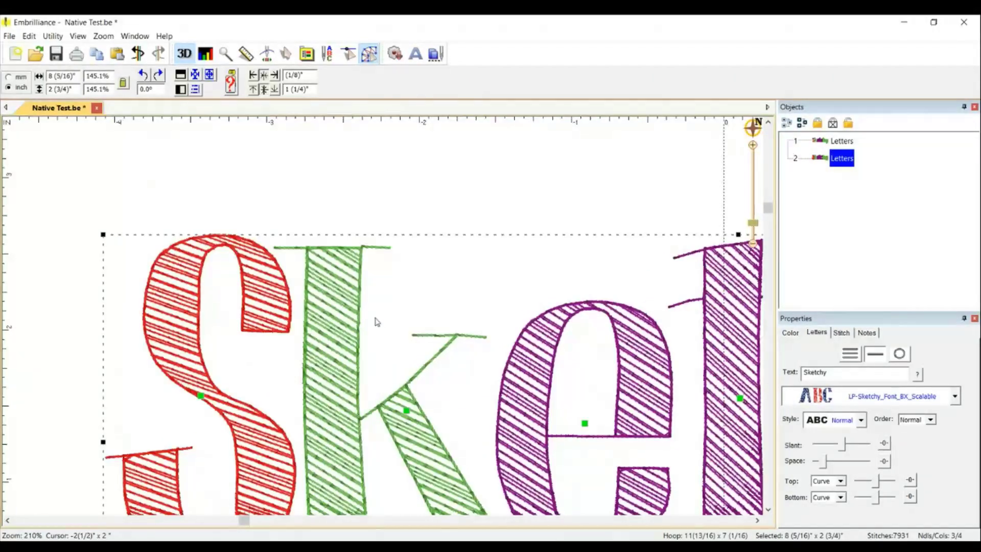
scroll(345, 348, down, 1)
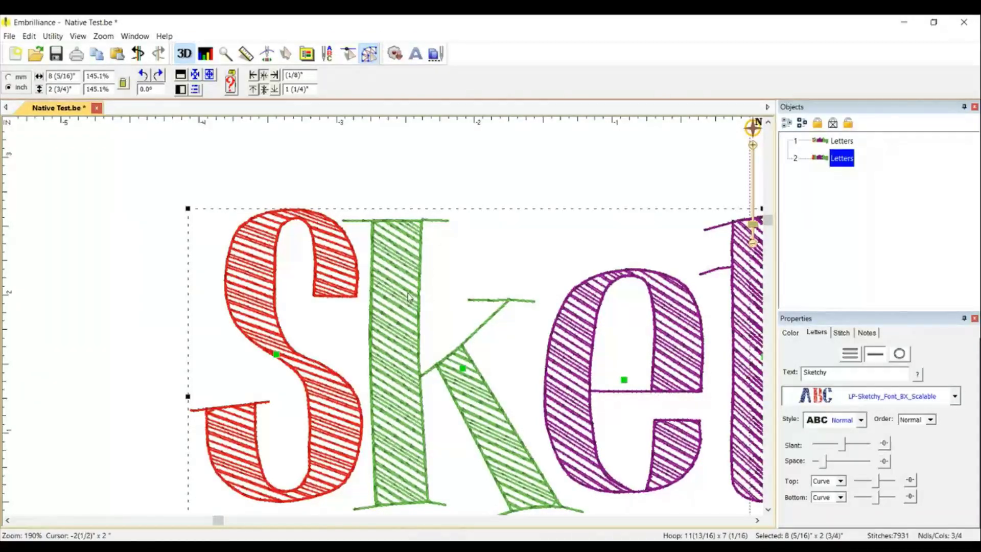
scroll(392, 320, down, 1)
drag(282, 229, 419, 289)
scroll(368, 337, down, 3)
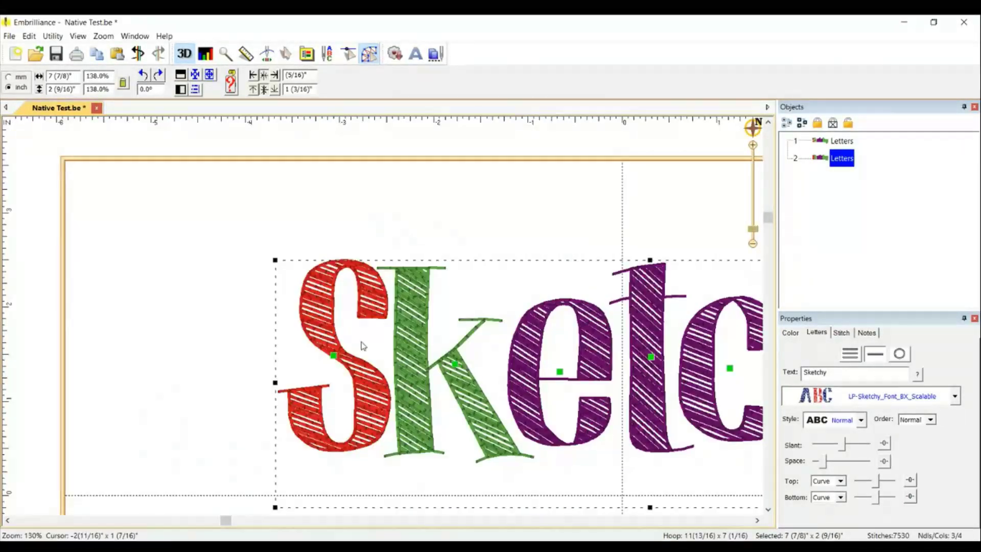
scroll(378, 332, down, 1)
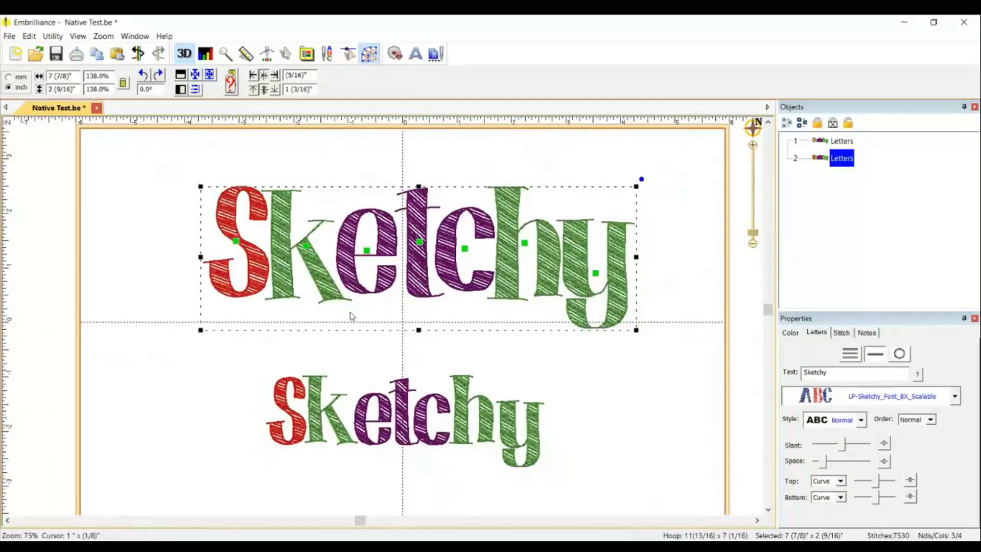
Step: Enlarge the lower LP-Sketchy1.25in lettering proportionally to about 9 9/16 by 3 1/8 inches
click(400, 415)
scroll(387, 434, up, 1)
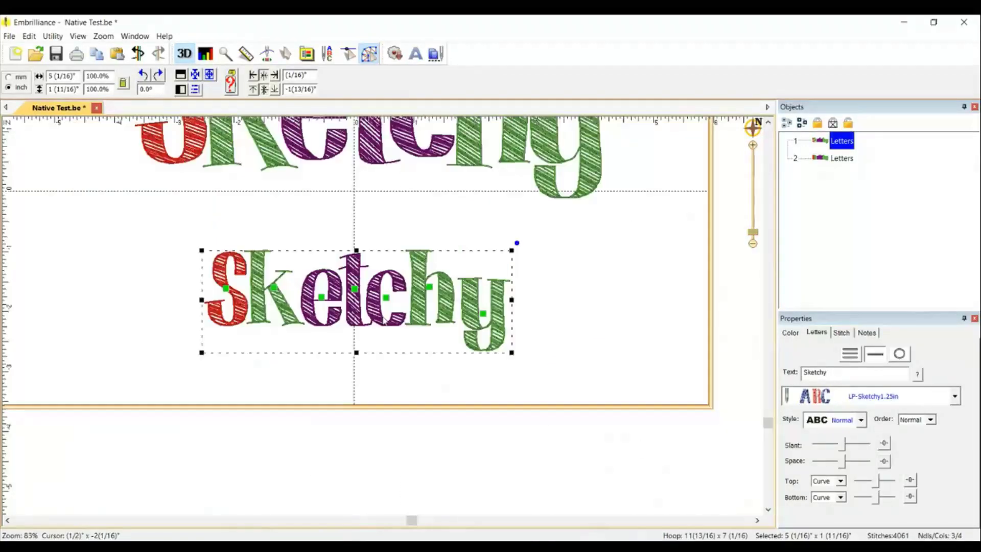
scroll(352, 303, up, 3)
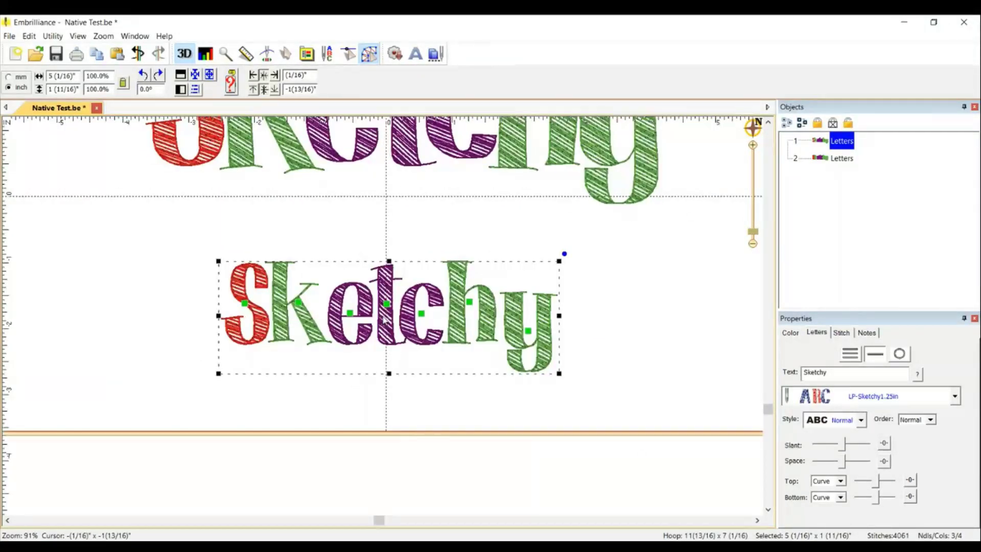
scroll(333, 332, down, 2)
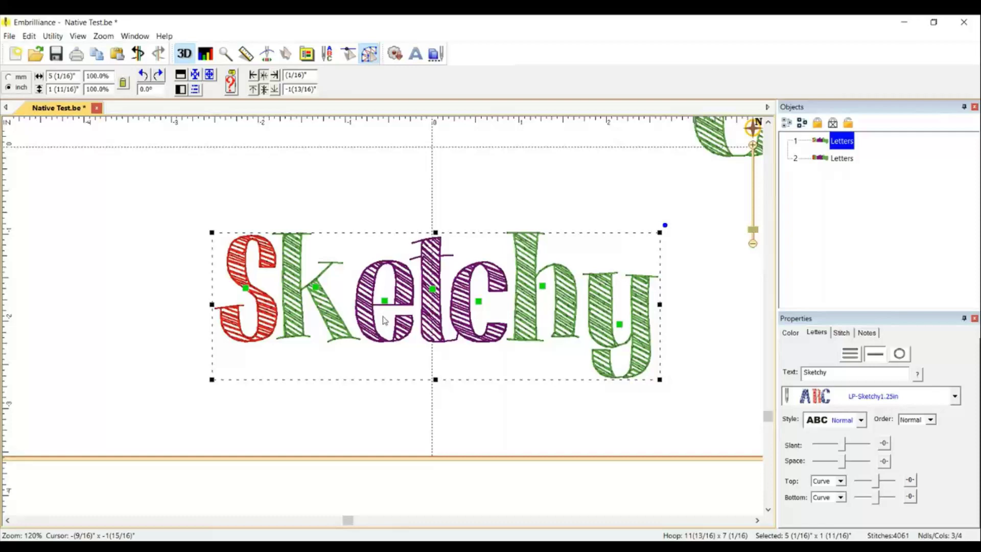
drag(225, 237, 26, 127)
scroll(583, 339, down, 2)
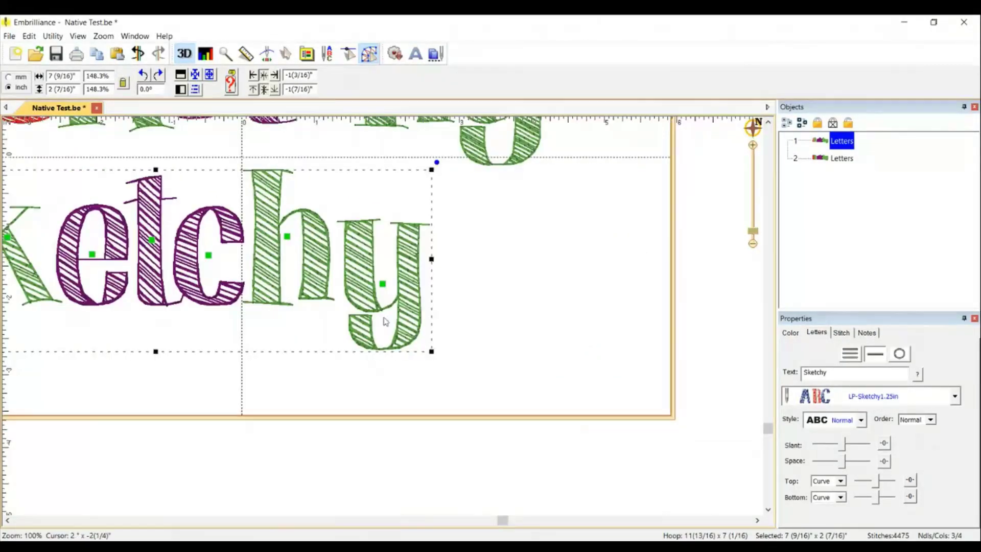
drag(427, 348, 560, 393)
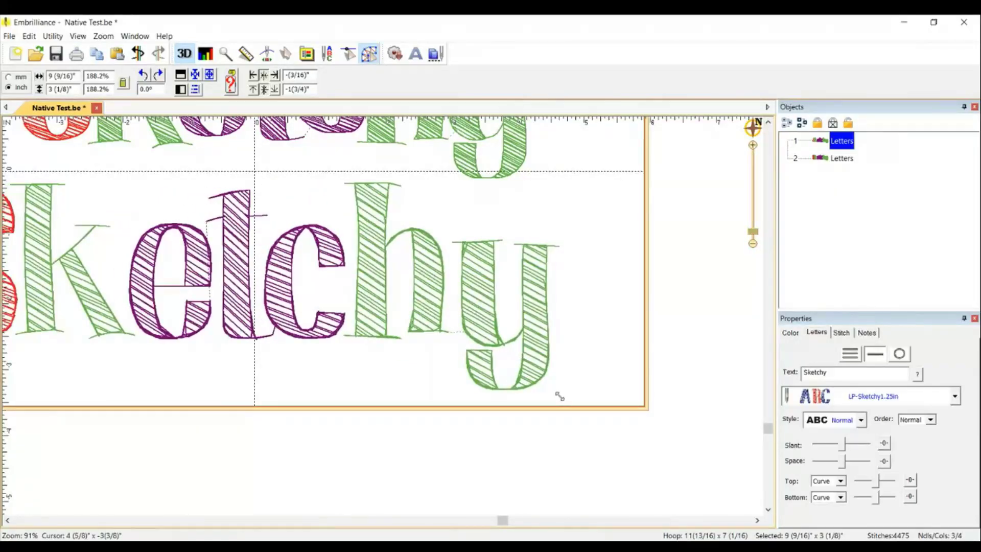
Step: Compare the stitch fill density of the upper scalable lettering with that of the enlarged lower lettering
scroll(385, 320, down, 6)
scroll(369, 318, up, 7)
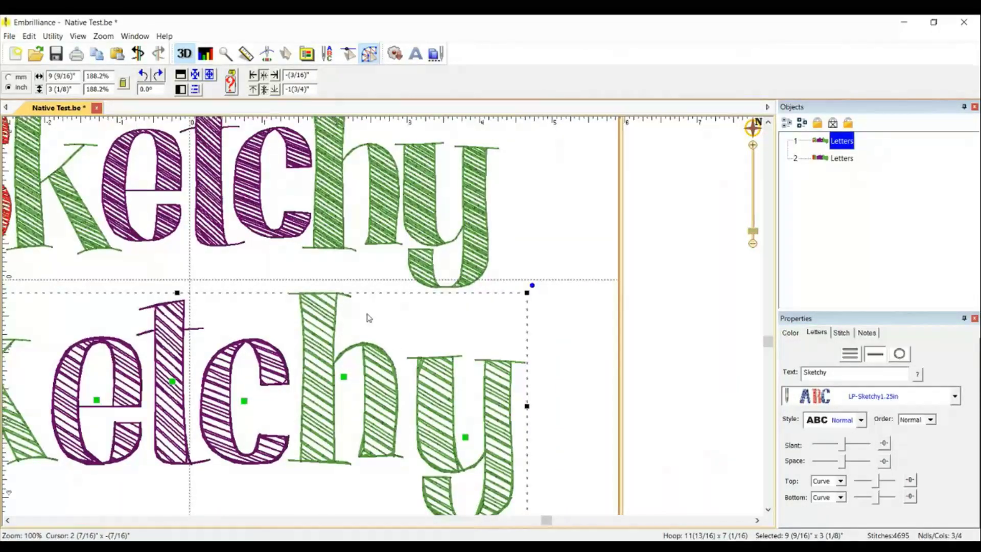
scroll(336, 206, up, 1)
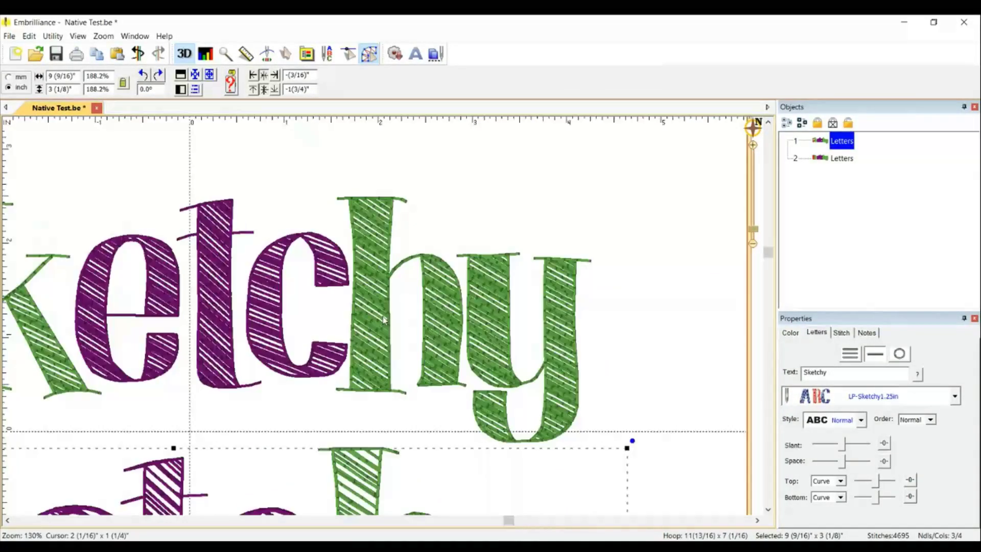
scroll(384, 320, down, 3)
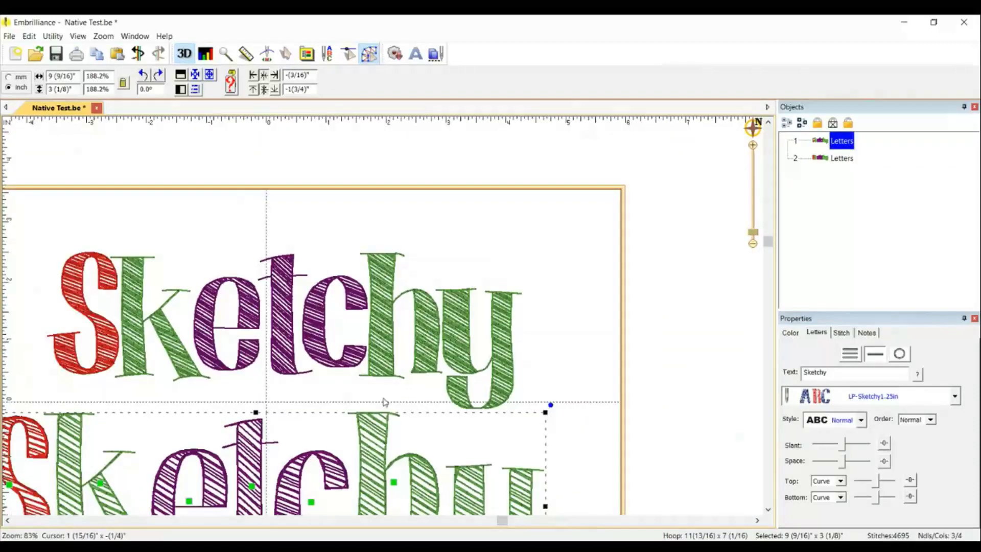
scroll(384, 320, up, 11)
scroll(384, 320, up, 2)
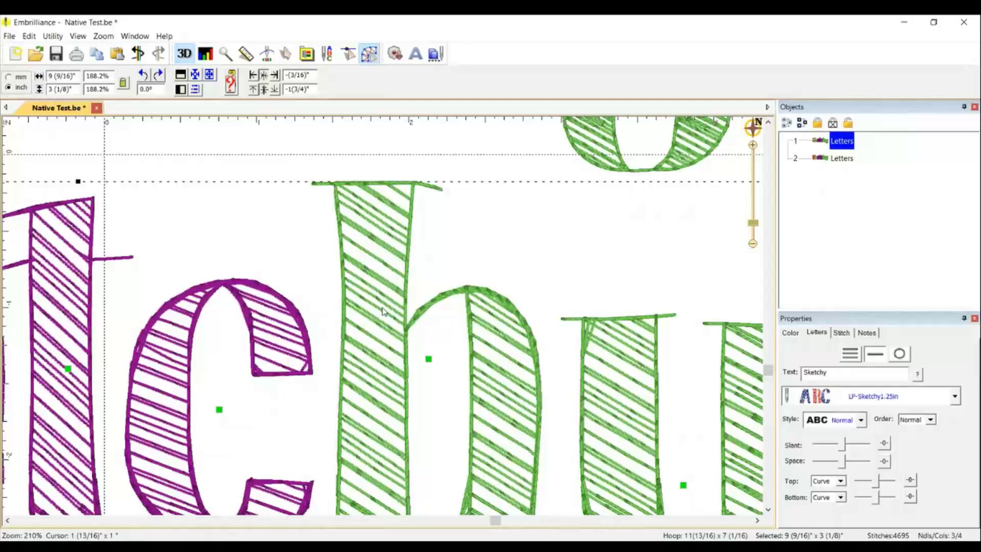
scroll(379, 318, down, 2)
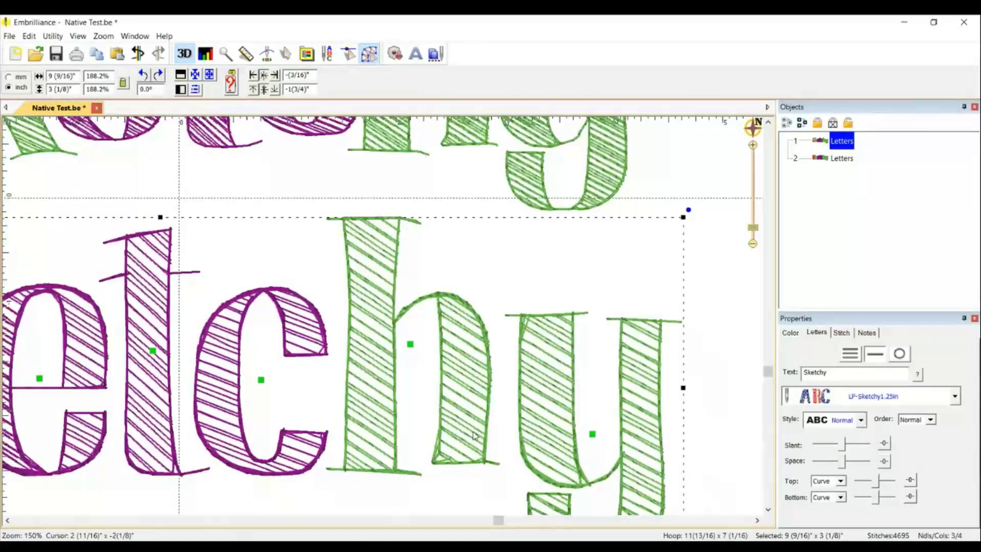
Step: Reduce the upper scalable lettering proportionally in stages to about 6 3/16 by 2 1/16 inches
scroll(384, 320, up, 1)
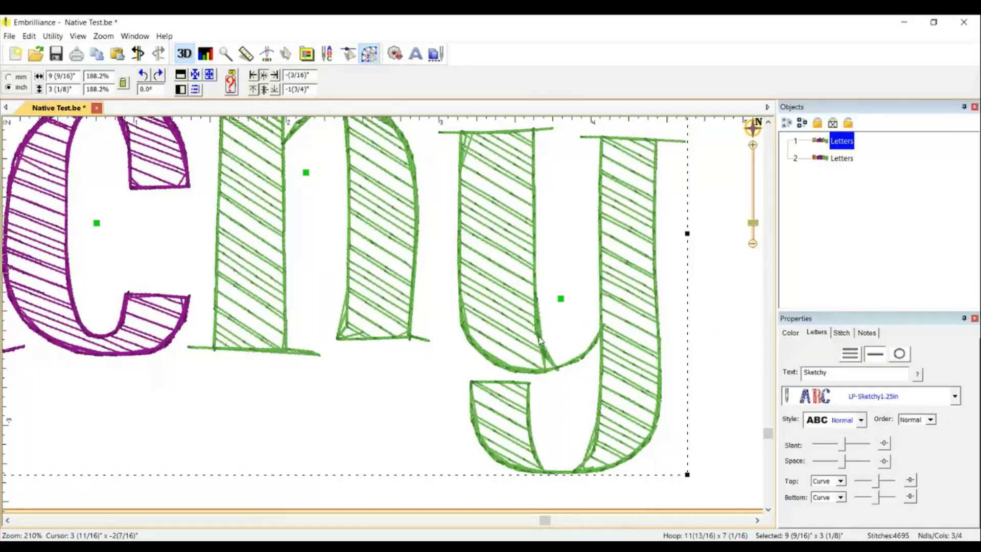
scroll(509, 380, down, 4)
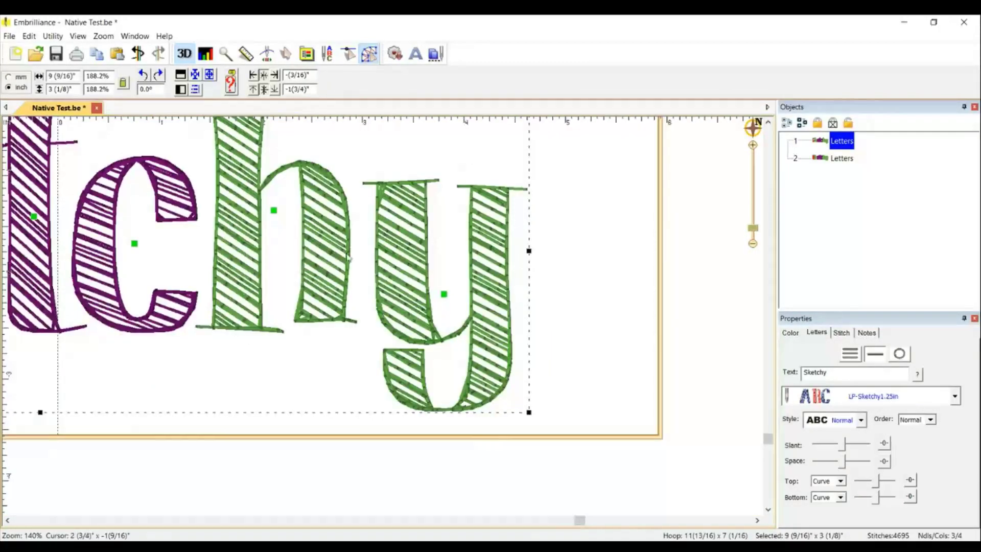
scroll(211, 427, down, 2)
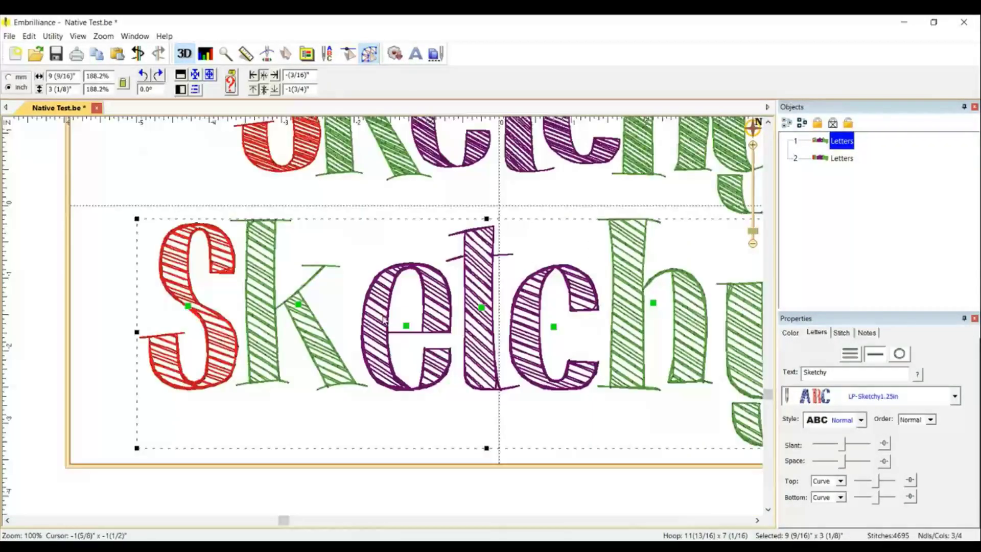
scroll(383, 307, up, 4)
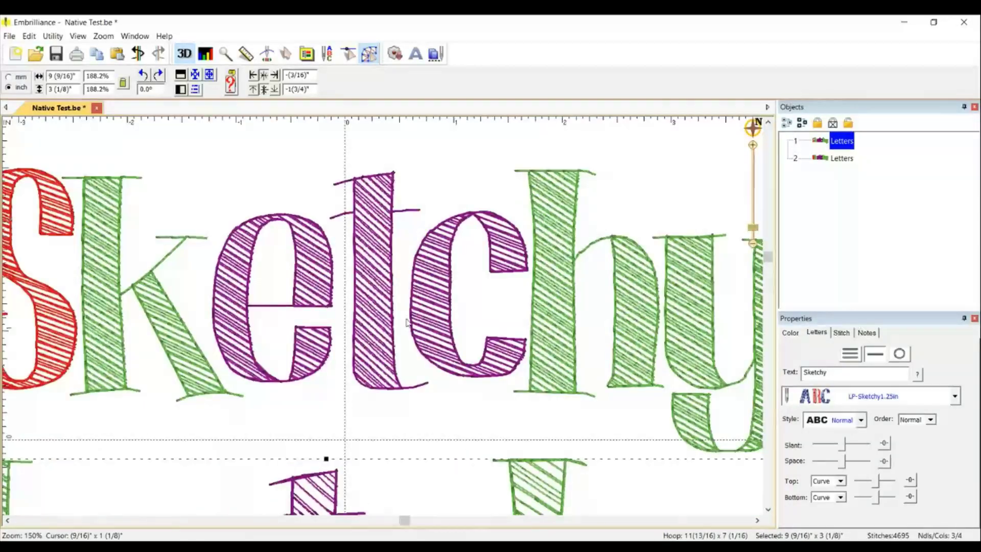
scroll(408, 325, up, 3)
click(519, 386)
scroll(518, 387, down, 2)
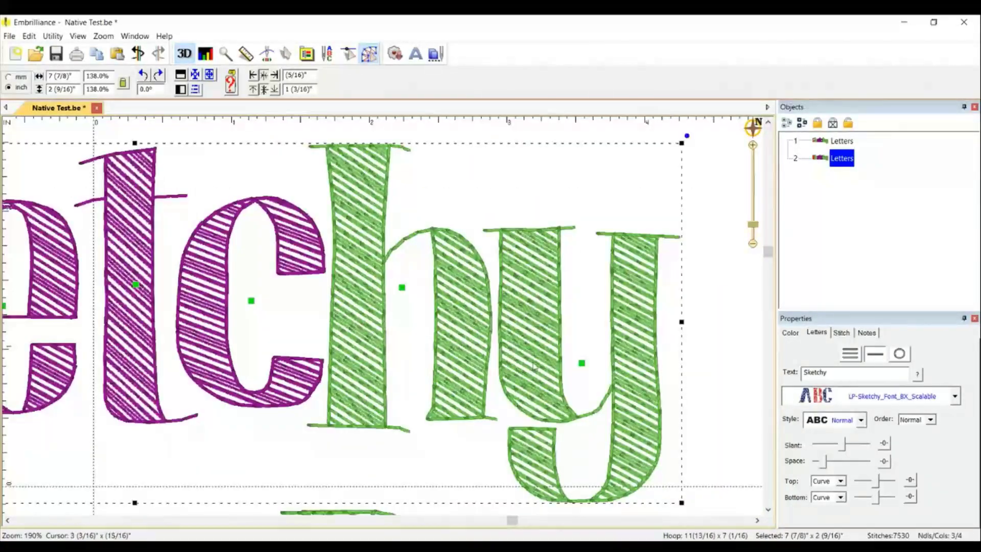
drag(681, 502, 659, 479)
scroll(660, 479, down, 1)
scroll(403, 312, down, 2)
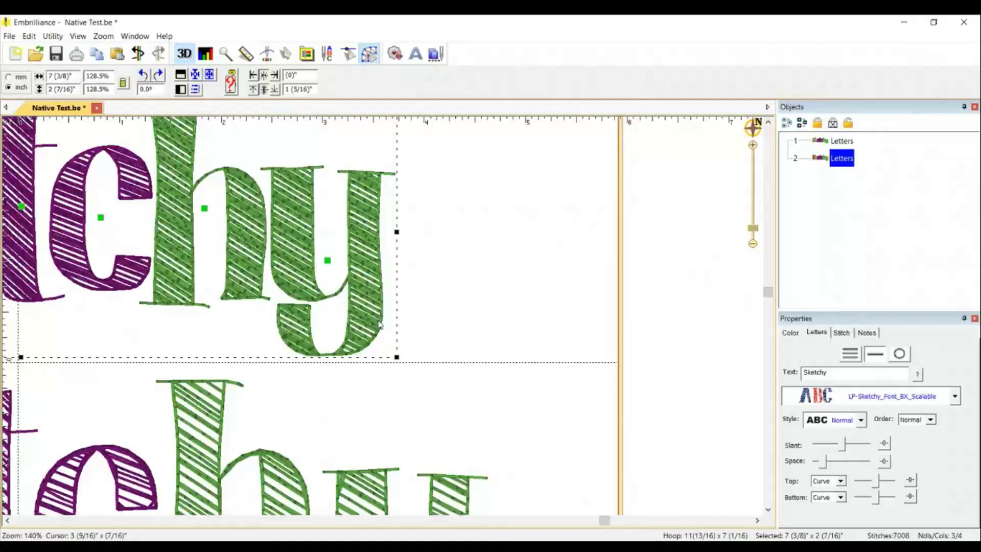
scroll(414, 322, up, 3)
drag(403, 374, 225, 228)
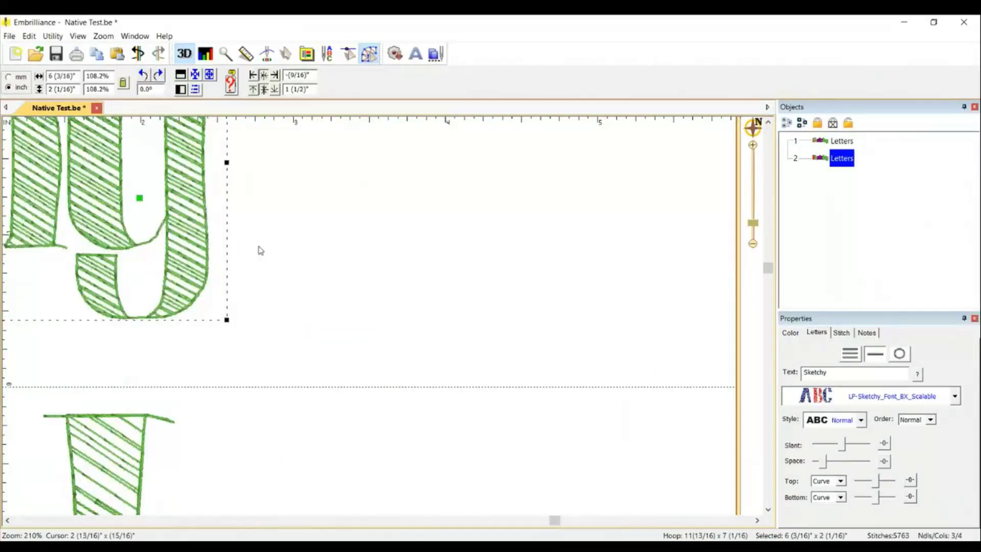
Step: Shrink the upper scalable lettering proportionally to about 4 3/16 by 1 3/8 inches
scroll(258, 249, down, 3)
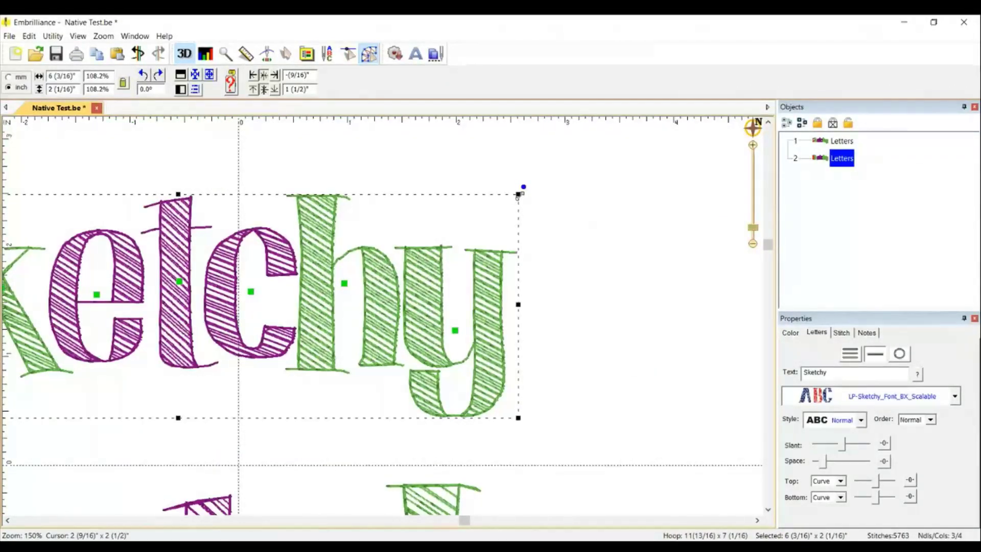
drag(518, 195, 300, 341)
scroll(164, 338, up, 3)
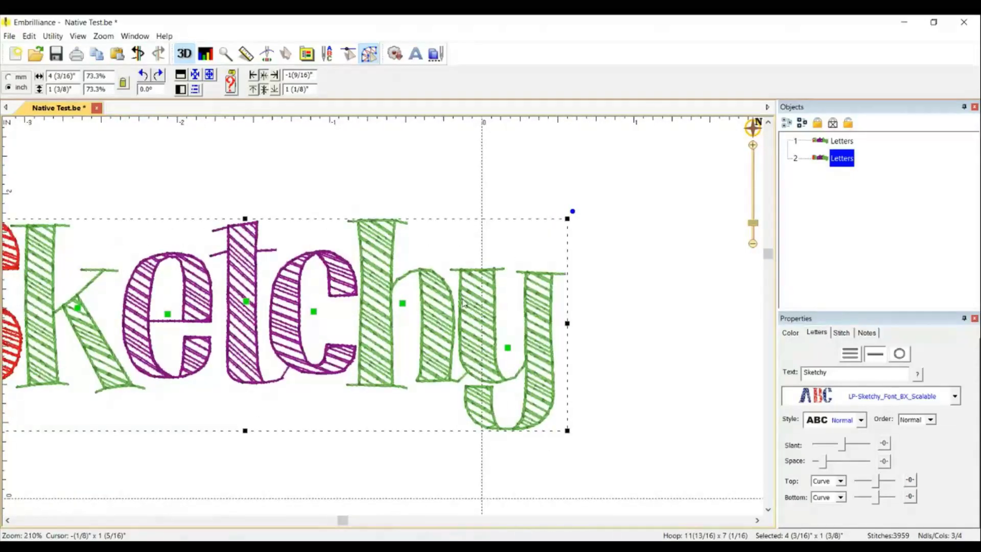
Step: Enlarge the upper scalable lettering proportionally to about 7 1/16 by 2 5/16 inches
scroll(452, 323, down, 2)
drag(408, 279, 719, 128)
scroll(352, 300, down, 1)
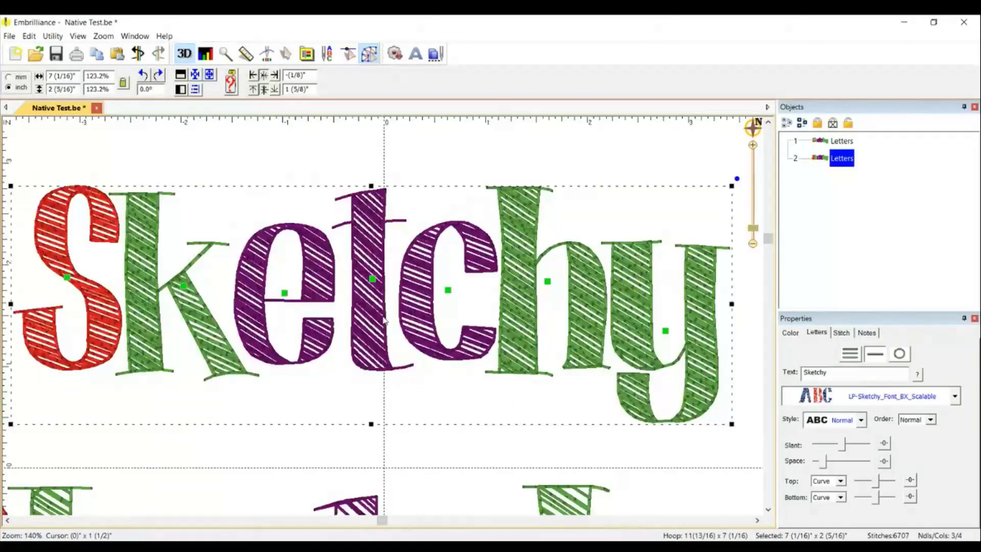
scroll(413, 349, down, 1)
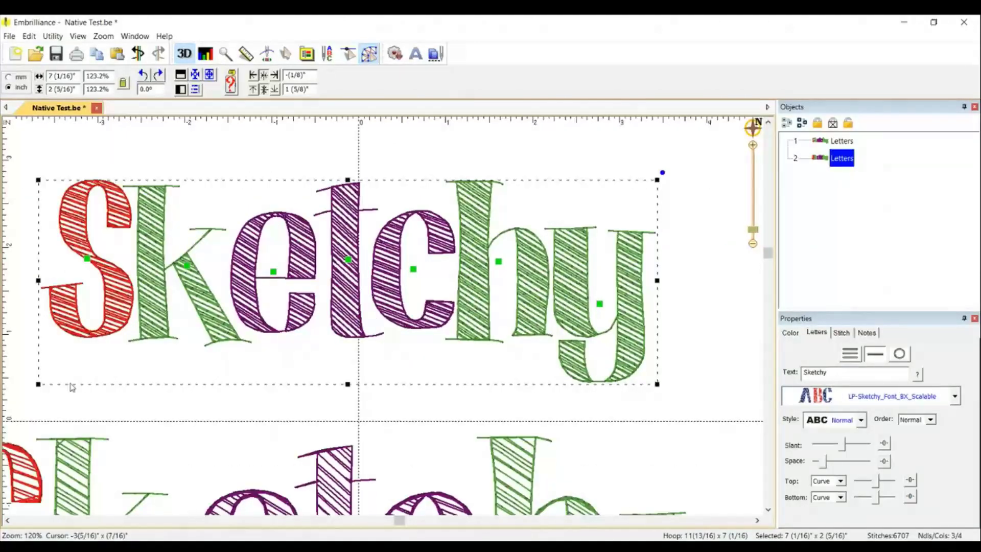
Step: Turn off the 3D stitch rendering and compare the individual stitch lines of the lower and upper words up close
scroll(390, 329, down, 3)
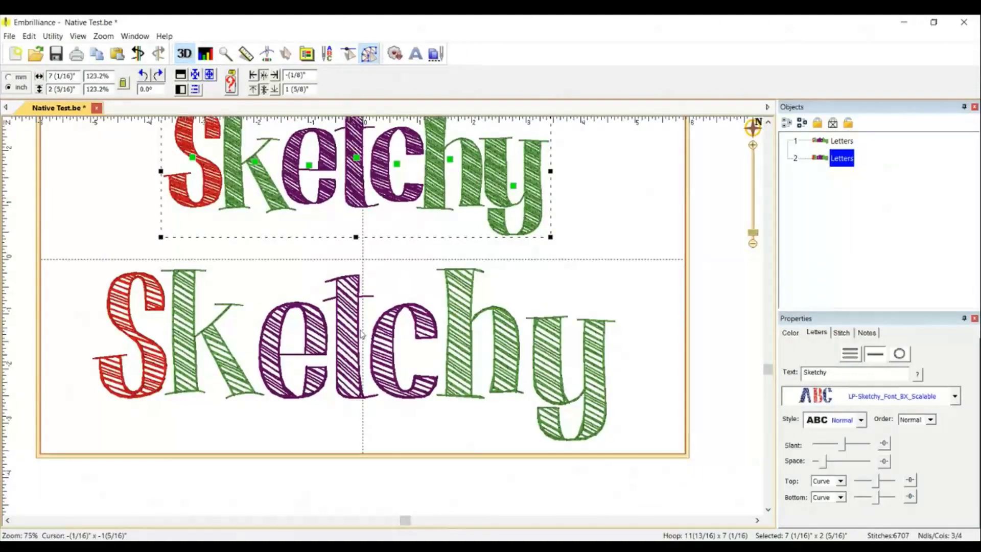
click(361, 333)
scroll(378, 325, up, 5)
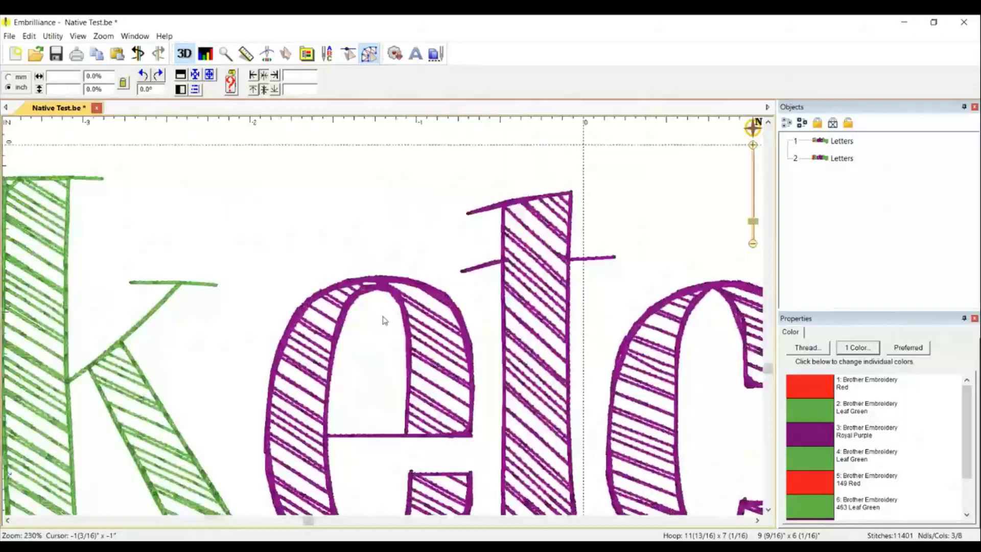
scroll(384, 320, up, 1)
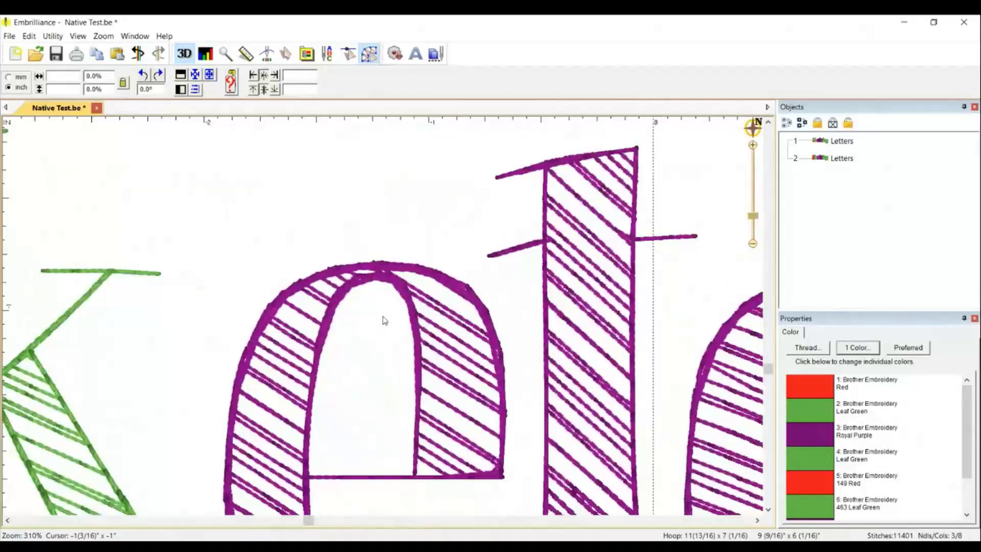
click(204, 57)
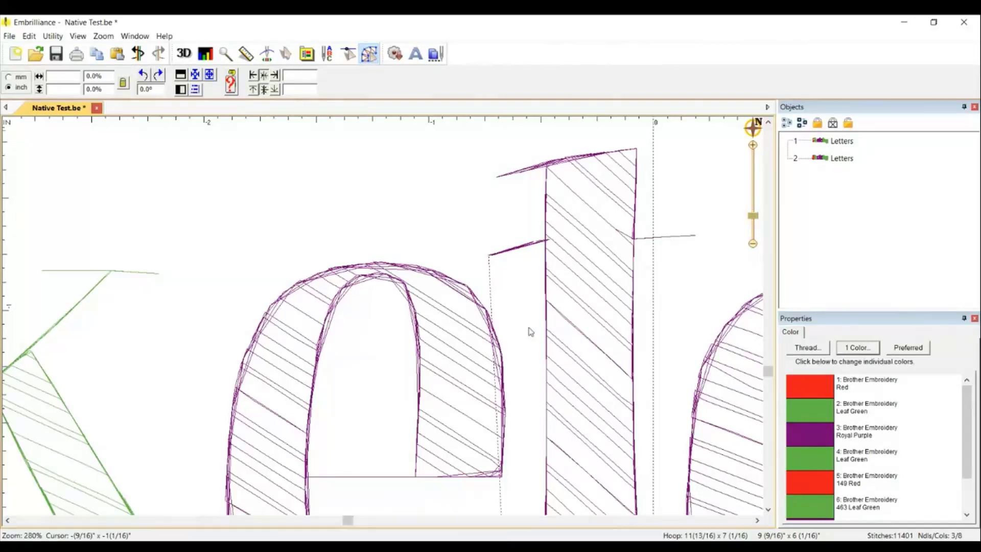
scroll(377, 324, down, 2)
scroll(386, 325, up, 1)
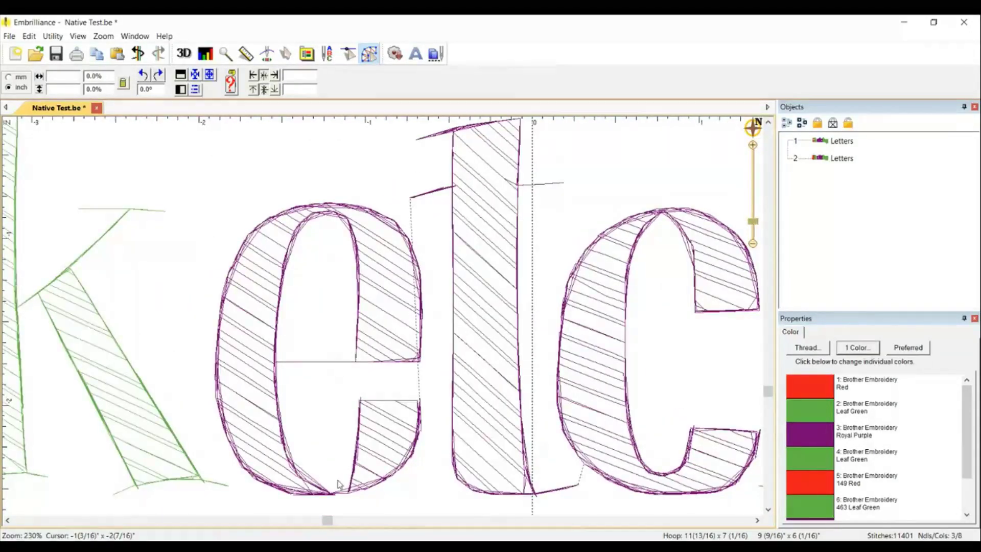
scroll(372, 318, down, 1)
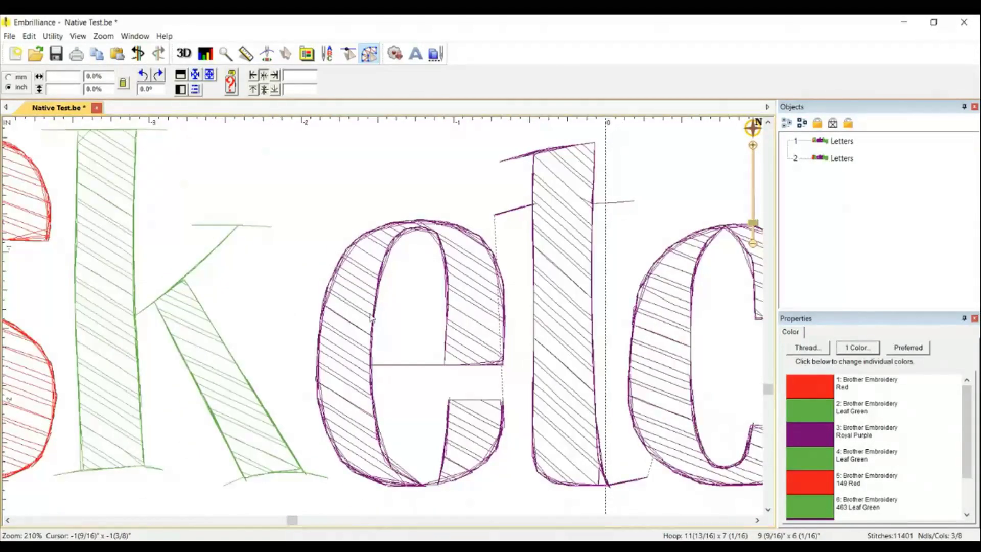
scroll(372, 318, down, 2)
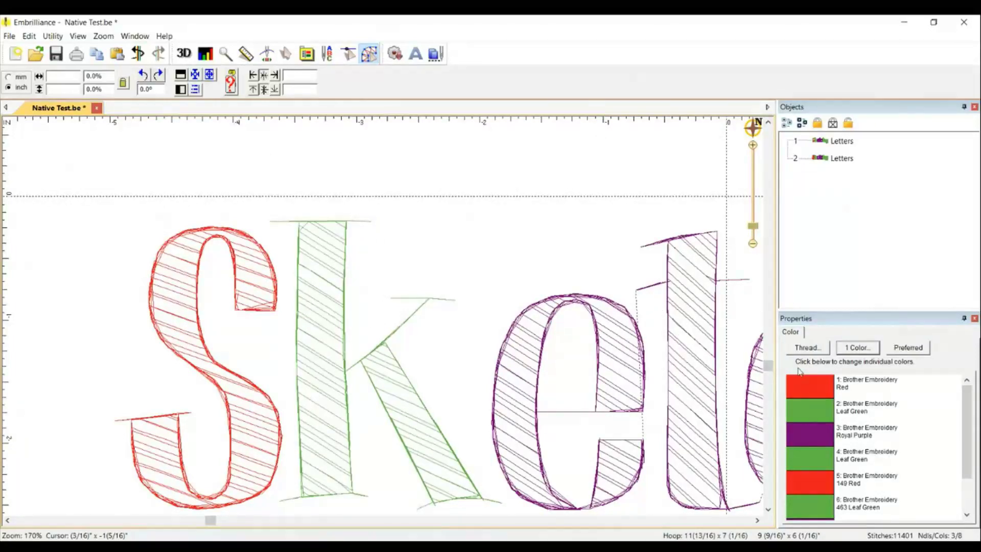
scroll(384, 321, up, 3)
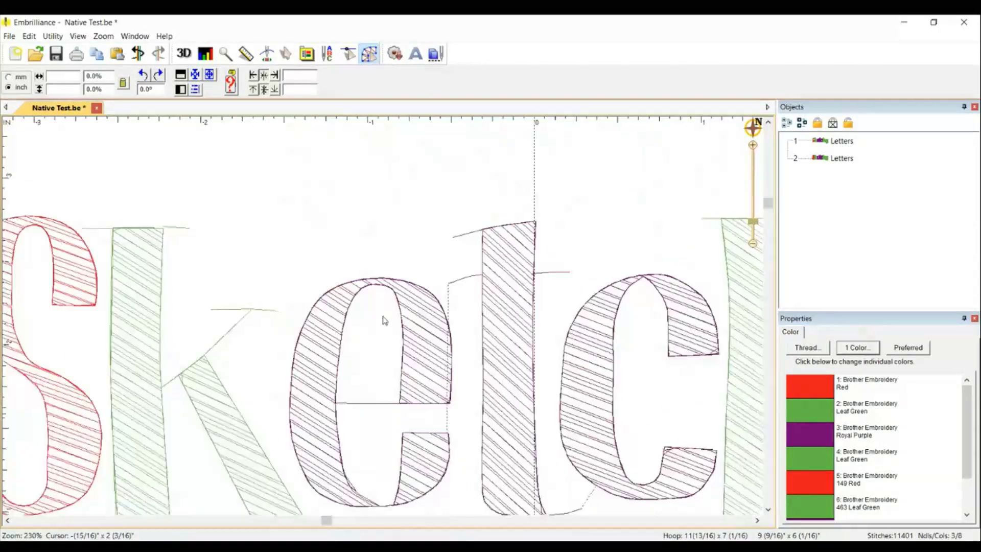
scroll(385, 320, up, 1)
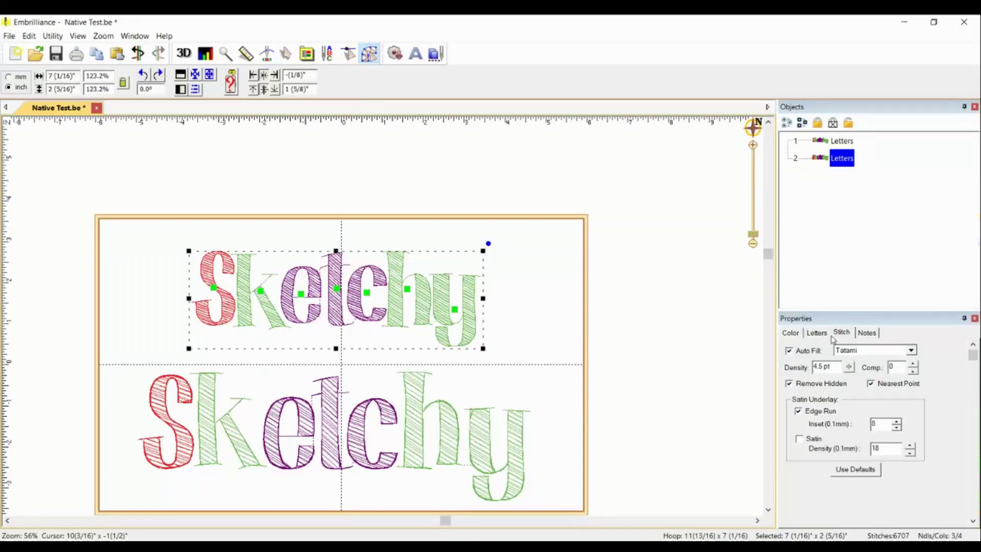
Step: Review the stitch, color and lettering properties of the upper scalable word
click(791, 333)
click(843, 333)
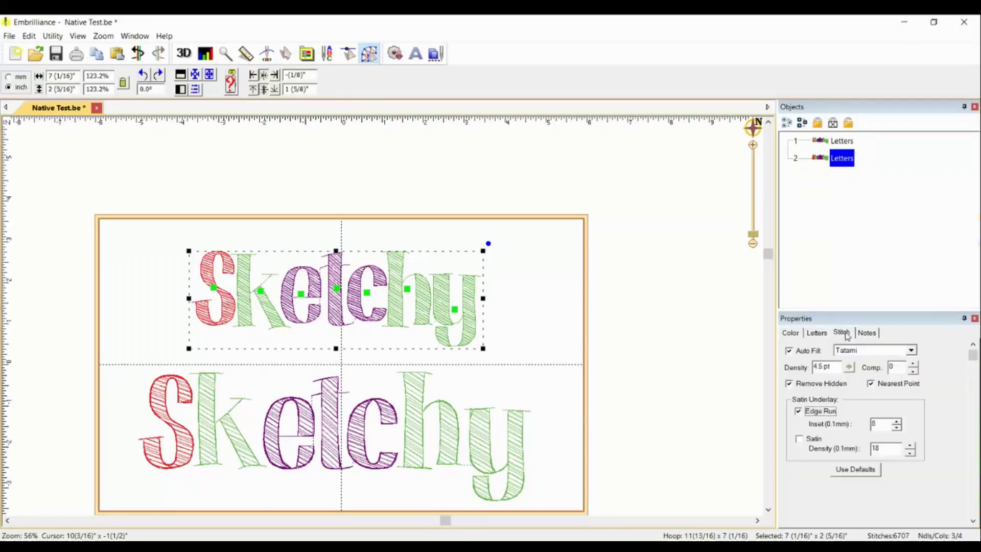
click(791, 333)
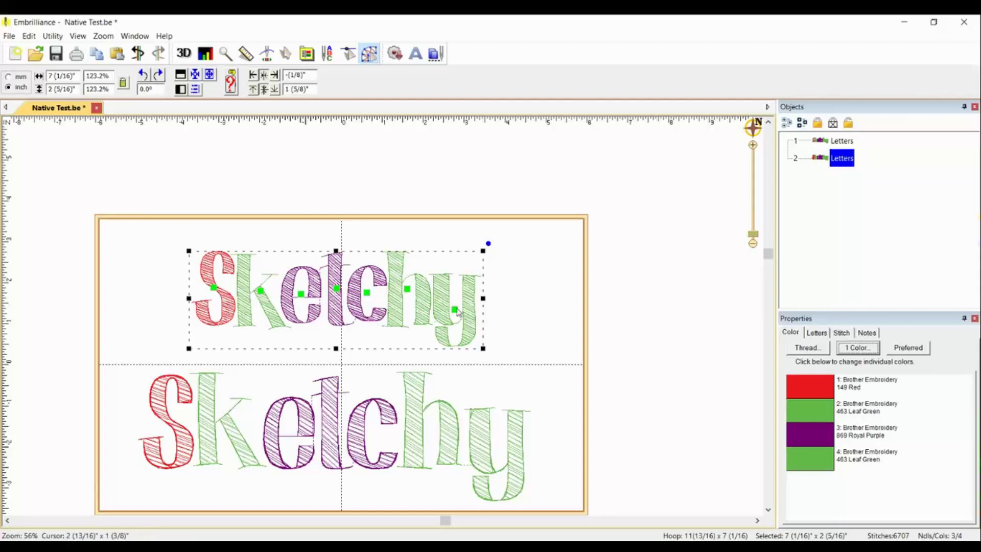
click(818, 334)
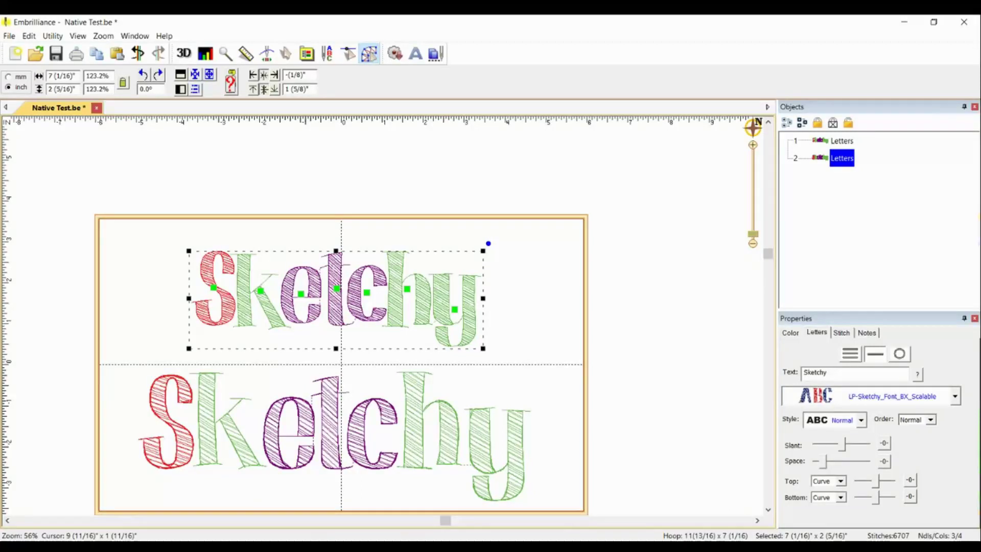
Step: Change the upper word's font to LP-The_Fighter_Chain_Font_Native and enlarge it proportionally to about 8 7/8 by 3 5/16 inches
click(890, 328)
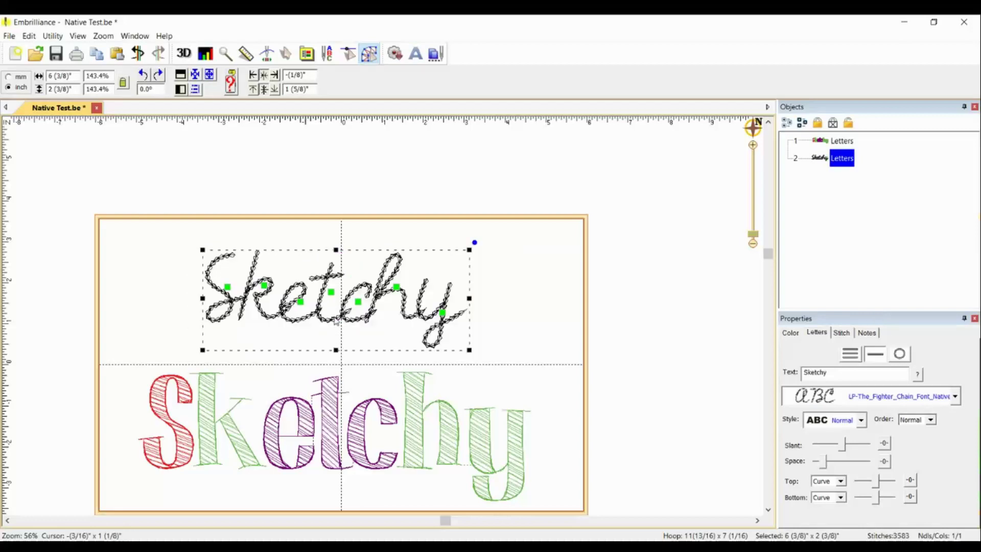
scroll(352, 320, up, 2)
scroll(385, 321, up, 1)
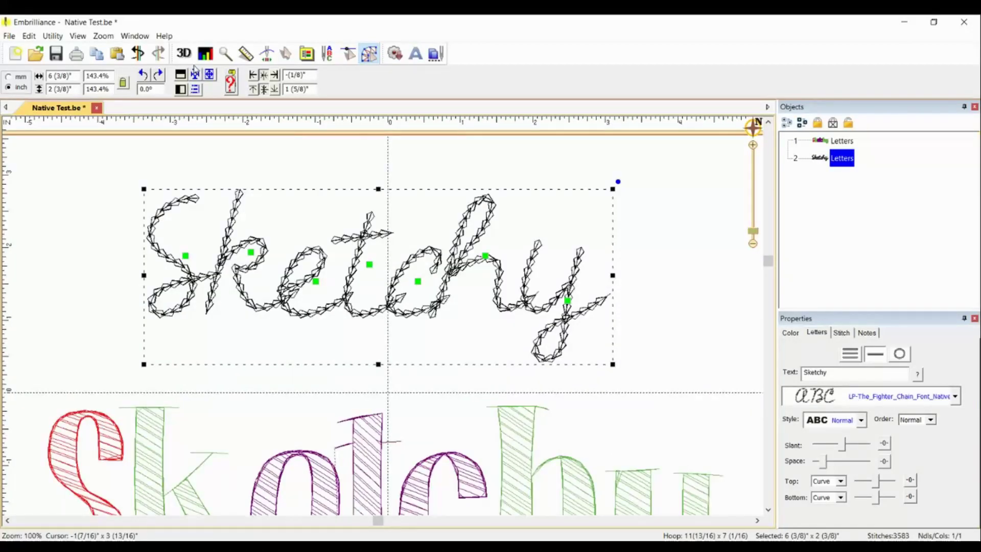
click(184, 54)
scroll(468, 336, down, 2)
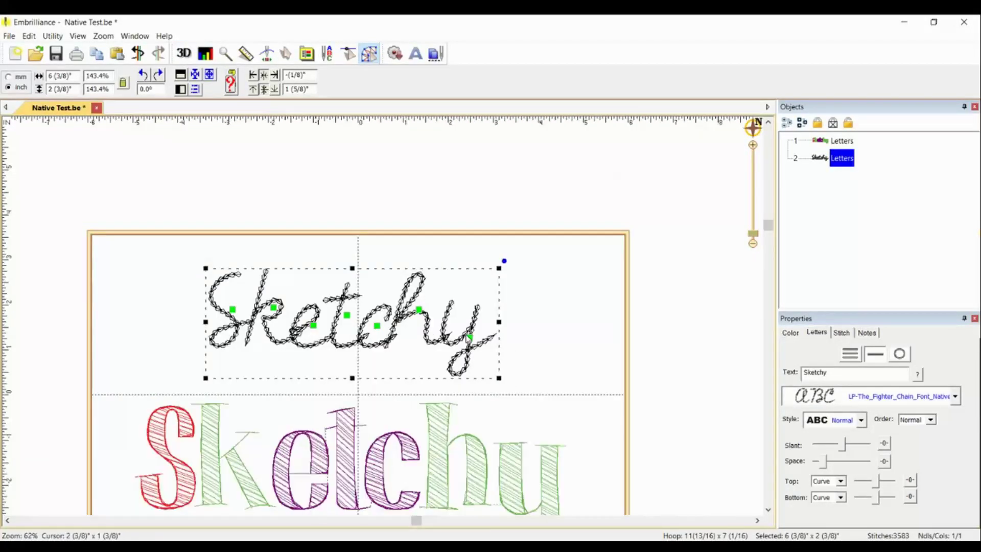
scroll(478, 335, up, 3)
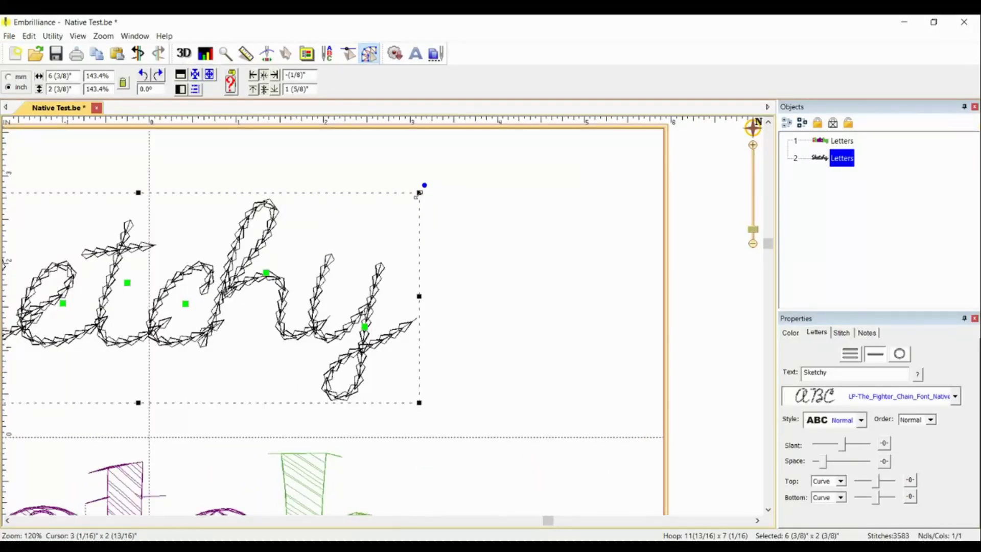
drag(419, 193, 629, 99)
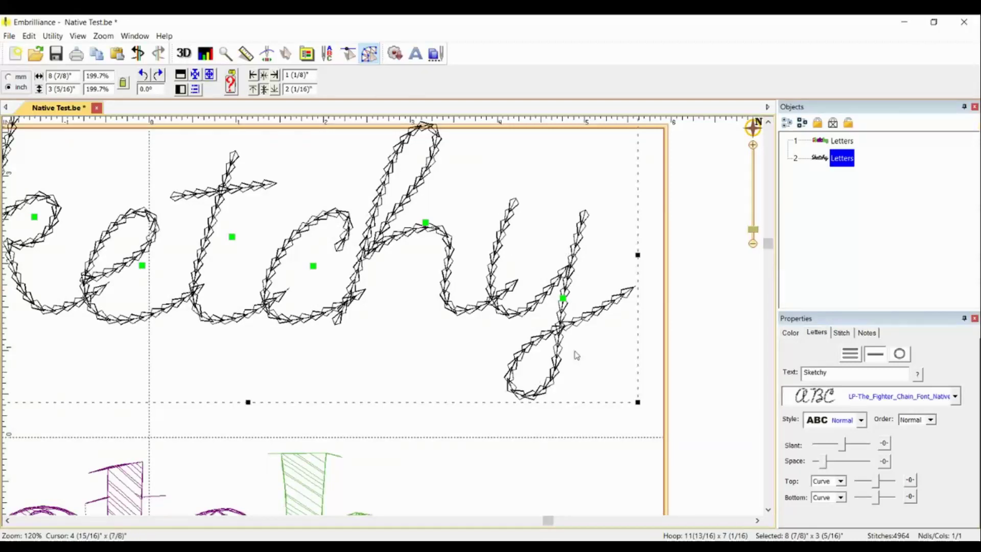
Step: Reduce the chain-stitch word in stages to about 3 11/16 by 1 7/16 inches and turn on the 3D stitch rendering
mouse_move(638, 403)
mouse_down()
mouse_move(423, 330)
mouse_move(225, 235)
mouse_move(227, 246)
mouse_up()
scroll(168, 238, down, 2)
scroll(302, 275, up, 1)
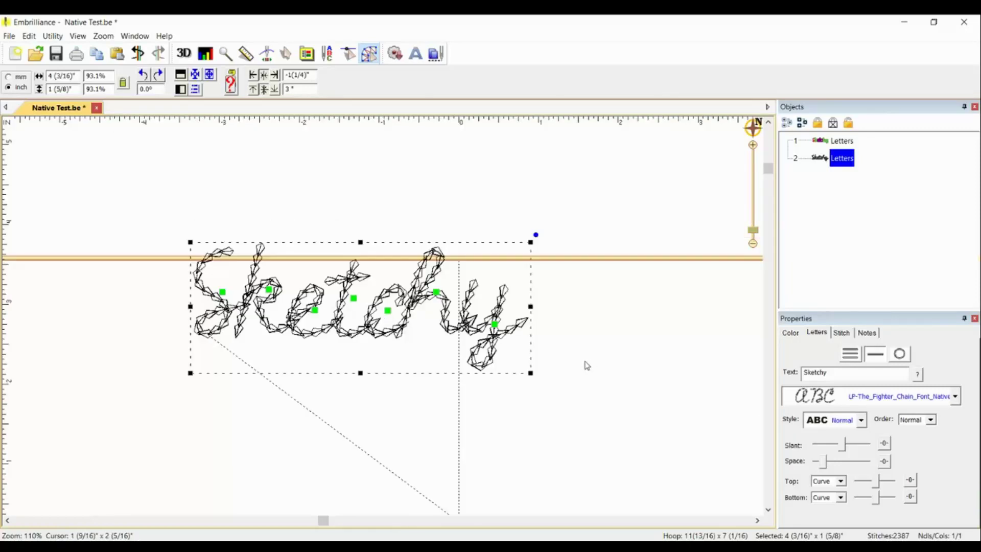
drag(532, 376, 486, 357)
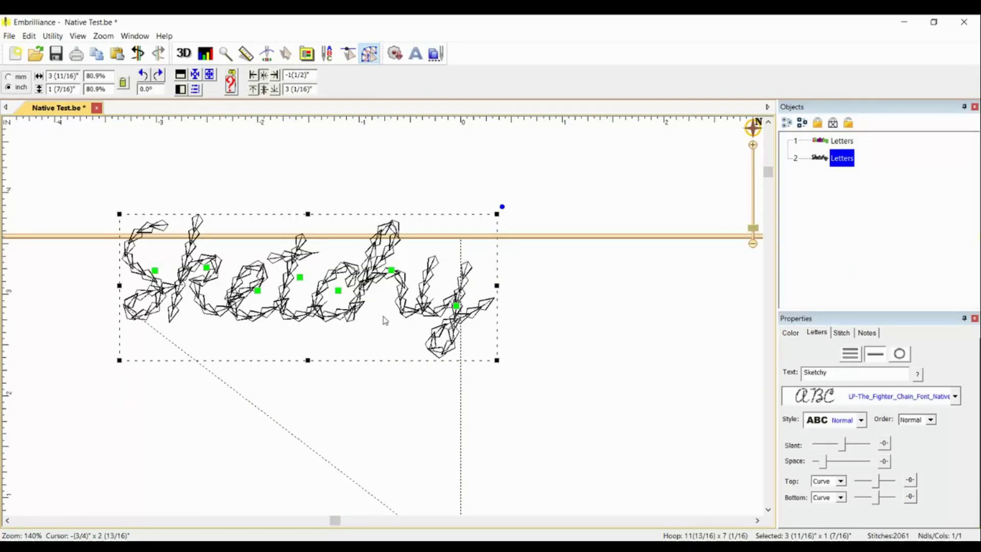
click(184, 53)
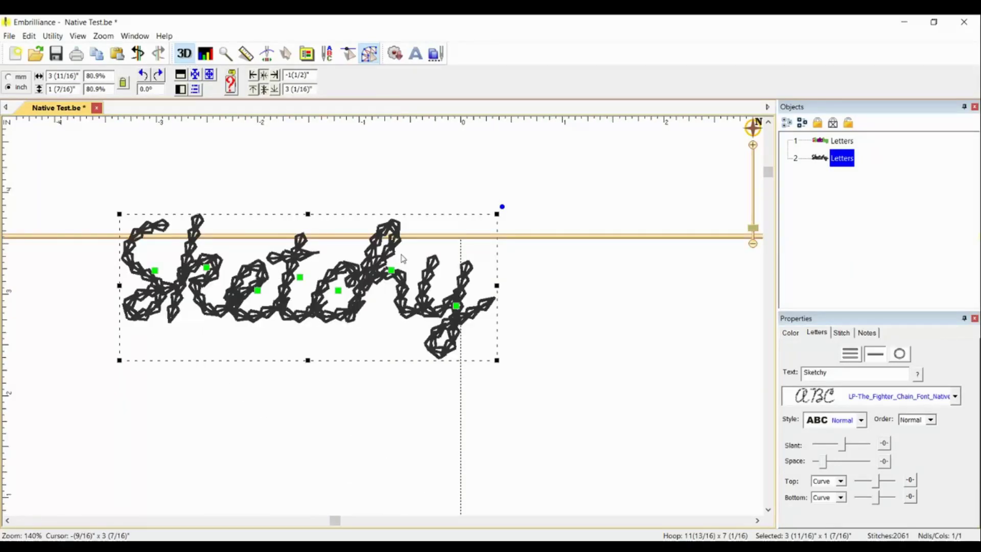
scroll(556, 398, down, 2)
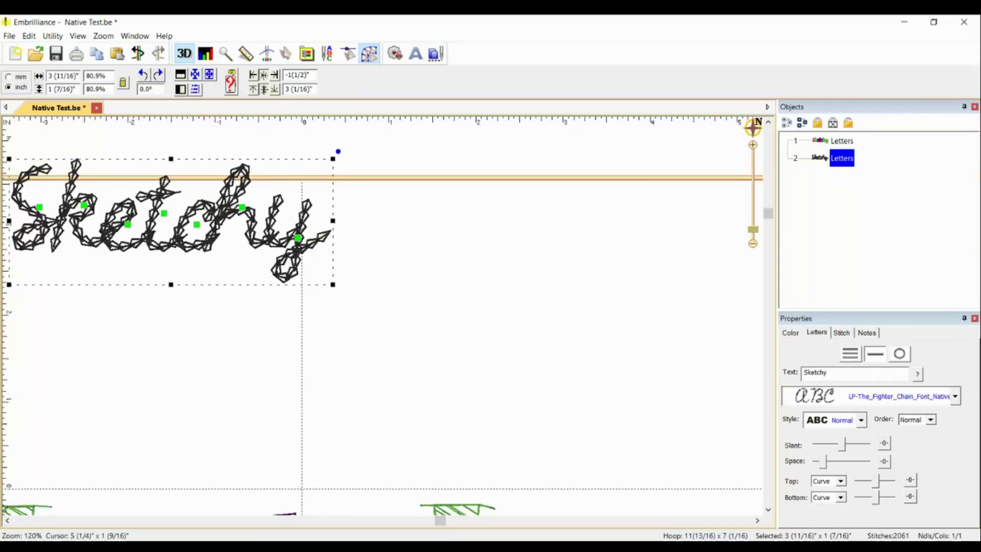
Step: Try the Fighter Skinny Chain font on the upper word, and switch back to LP-The_Fighter_Chain_Font_Native
key(Down)
scroll(159, 237, down, 1)
scroll(381, 314, up, 2)
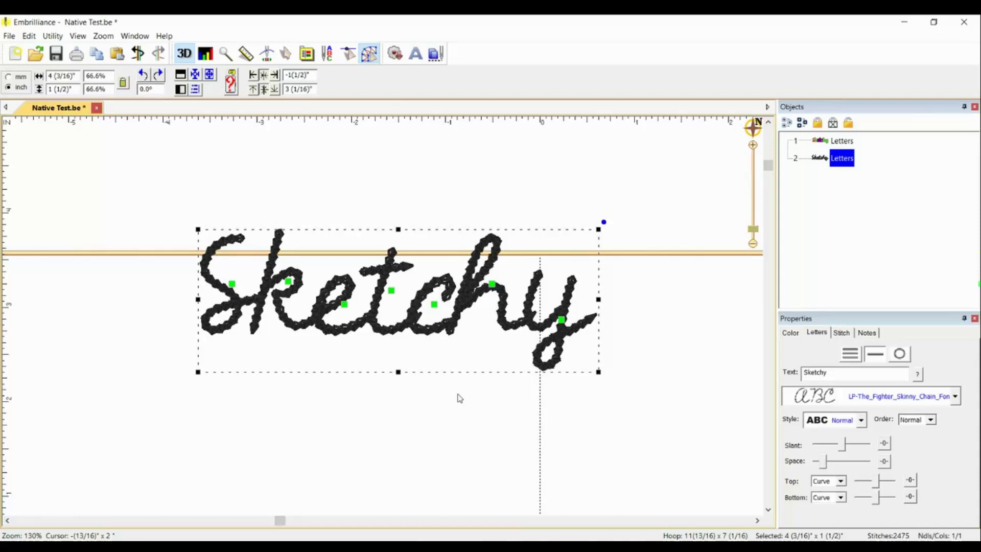
click(478, 436)
click(463, 307)
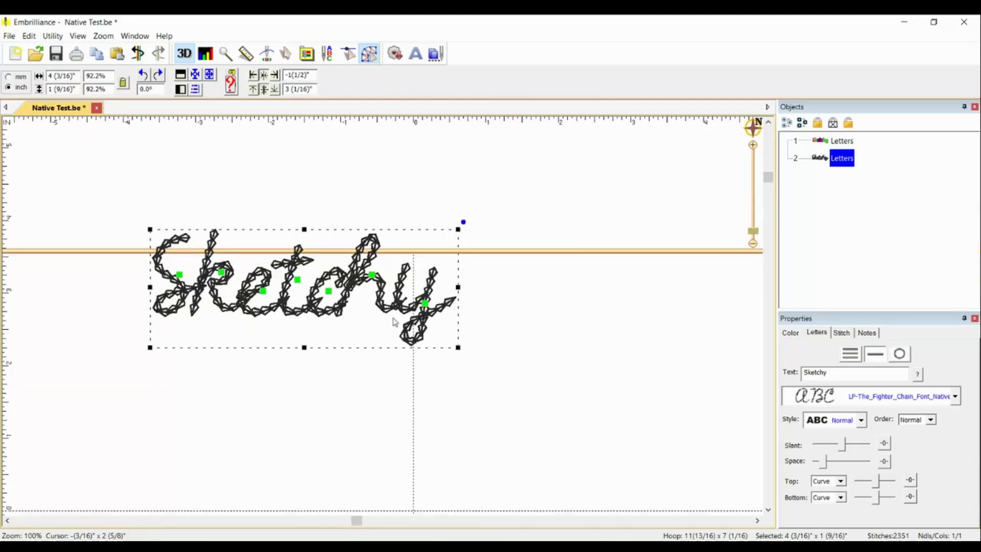
Step: Enlarge the chain-stitch word proportionally to about 7 15/16 by 3 inches and widen its letter spacing to about 9 5/8 inches overall
drag(463, 353, 734, 451)
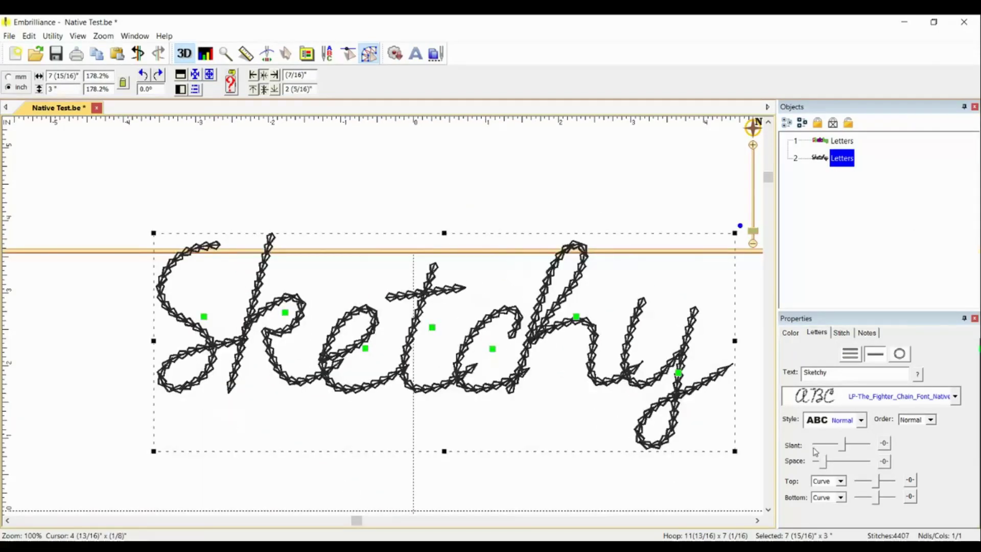
drag(823, 462, 833, 463)
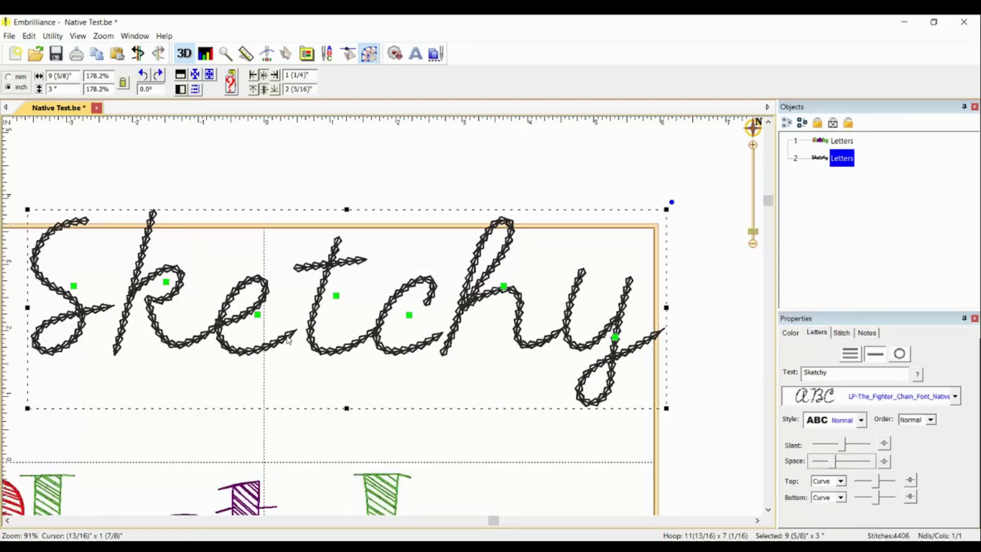
Step: Move the letters t, c, h and y of the chain-stitch word individually leftward so each joins the letter before it
drag(337, 296, 323, 296)
drag(408, 318, 397, 319)
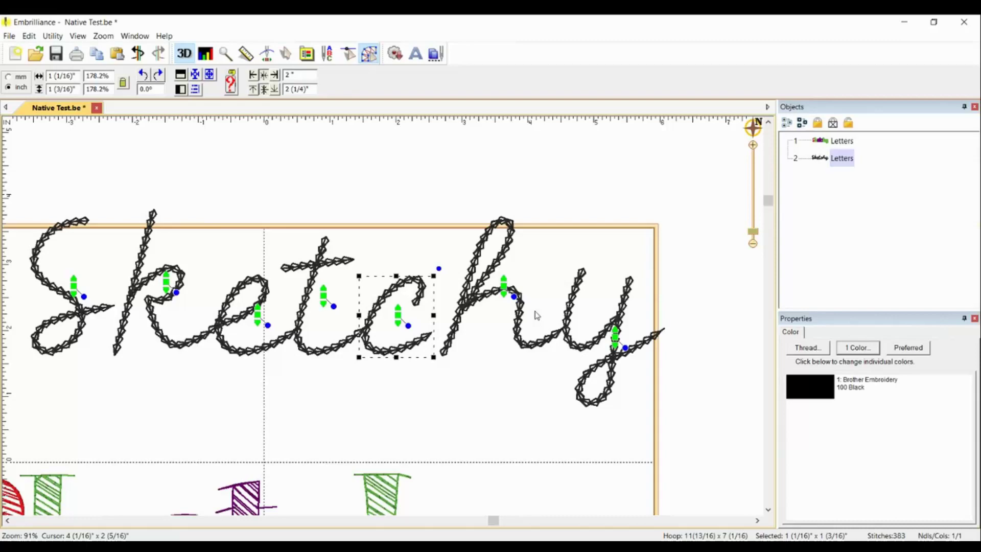
drag(504, 288, 485, 293)
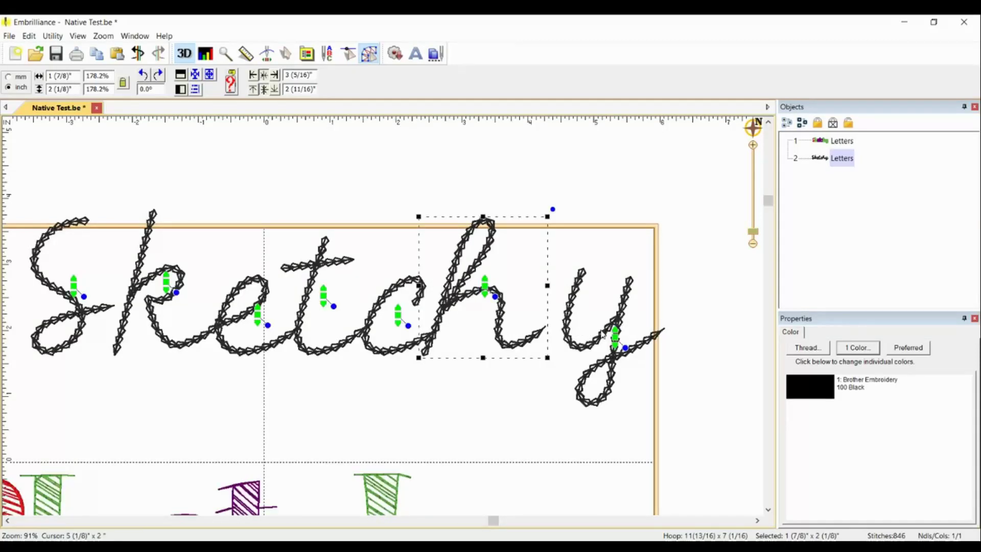
drag(619, 342, 598, 342)
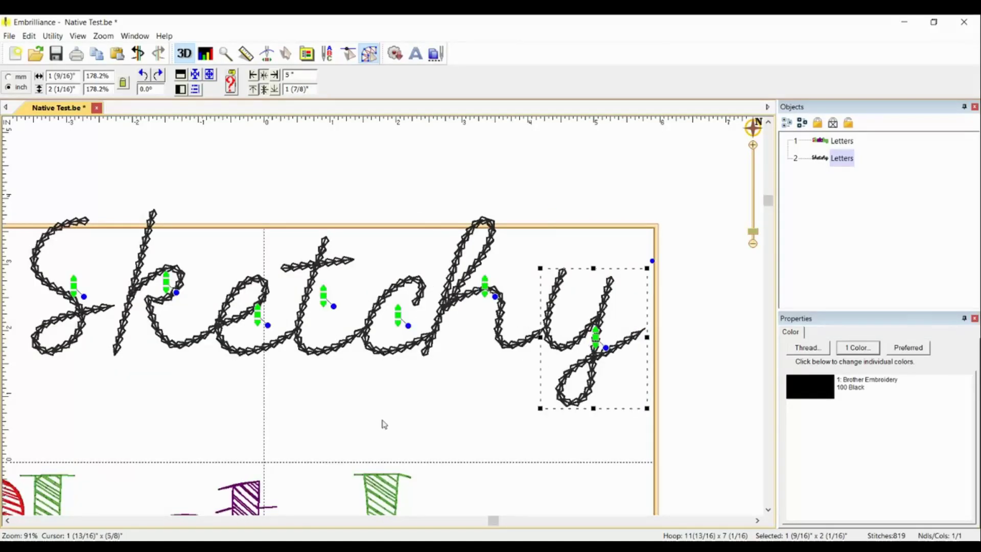
Step: Move the S slightly right toward the k, making the chain-stitch word about 9 1/8 inches wide overall
click(201, 301)
scroll(199, 296, down, 1)
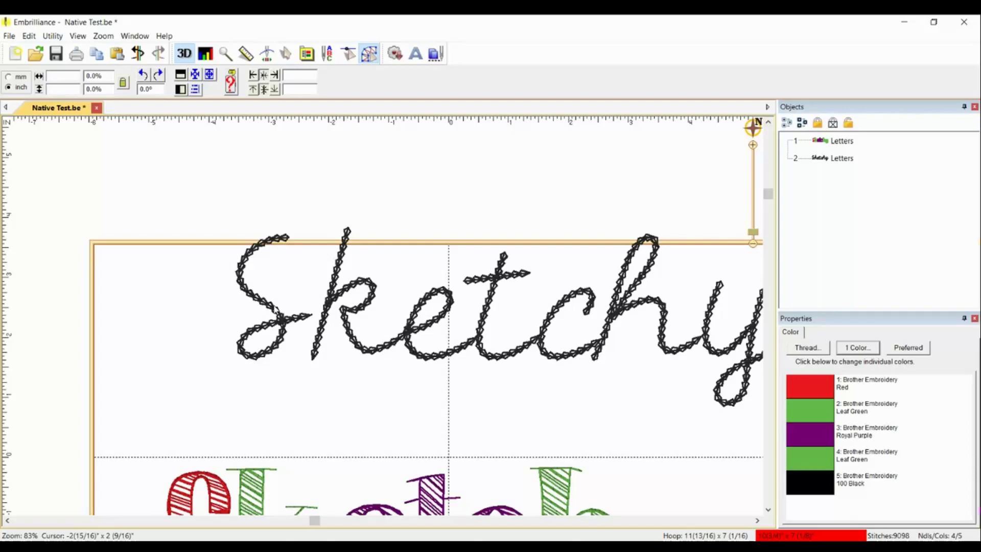
click(284, 306)
drag(276, 297, 286, 298)
click(518, 429)
Step: Turn off the 3D stitch rendering and disable Nearest Point for the chain-stitch word
scroll(383, 324, down, 3)
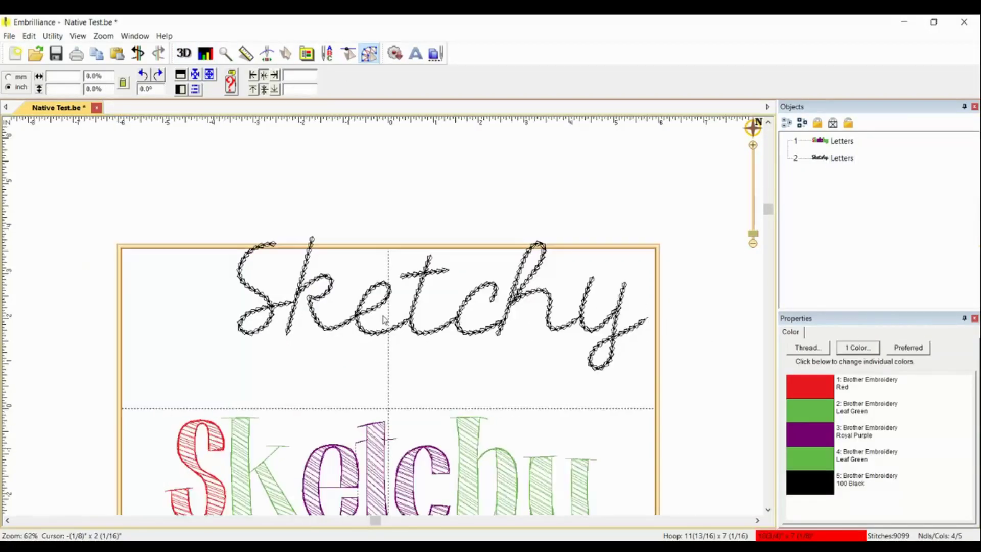
scroll(418, 321, up, 3)
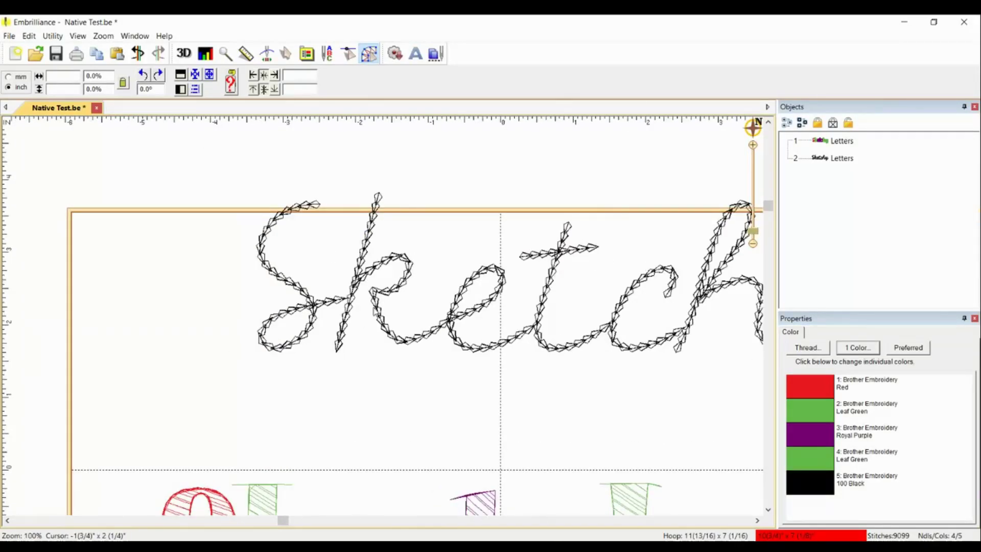
scroll(375, 310, up, 2)
click(383, 314)
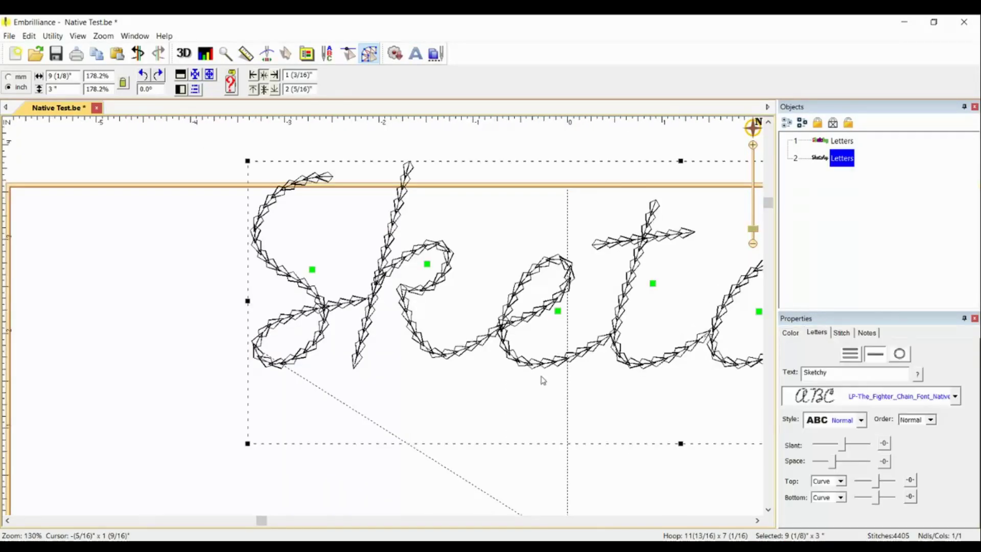
click(842, 333)
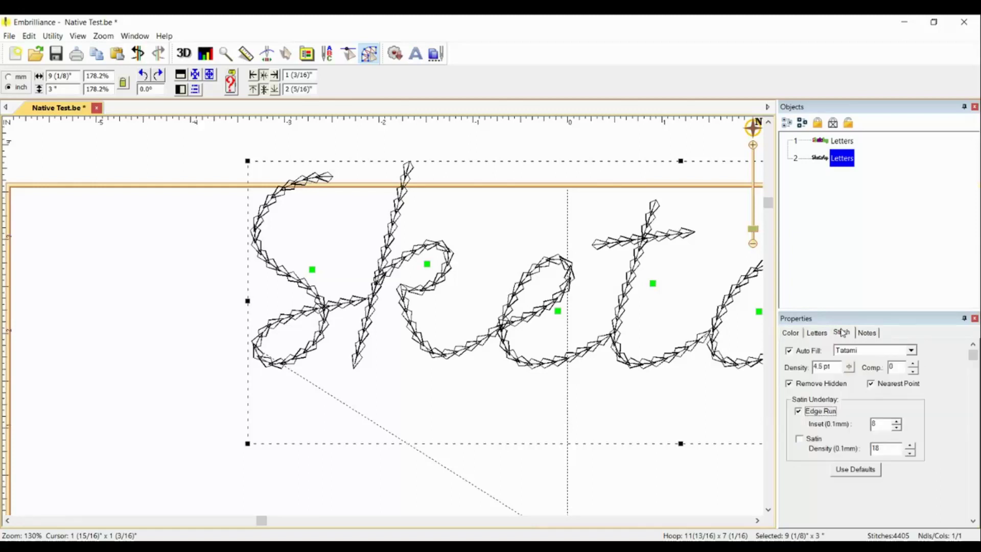
click(888, 384)
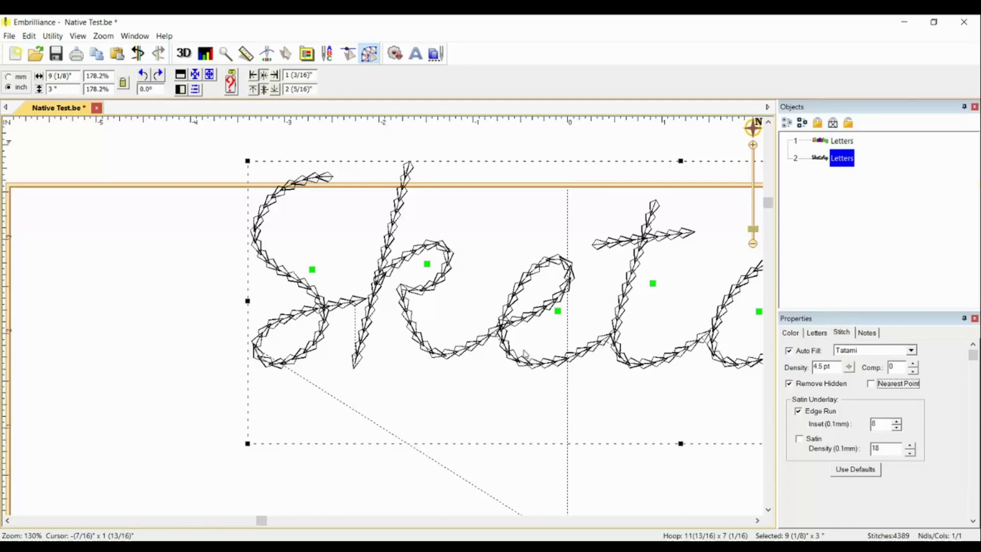
Step: Nudge the letter e of the chain-stitch word slightly to the right and clear the selection
drag(527, 354, 386, 321)
mouse_move(418, 276)
mouse_down()
mouse_move(437, 214)
mouse_move(420, 278)
mouse_up()
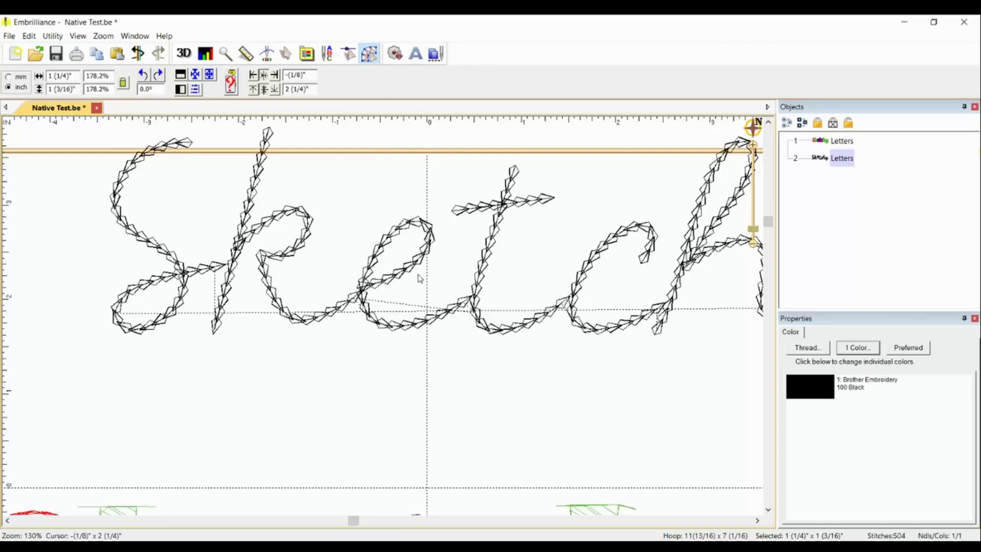
scroll(421, 277, down, 1)
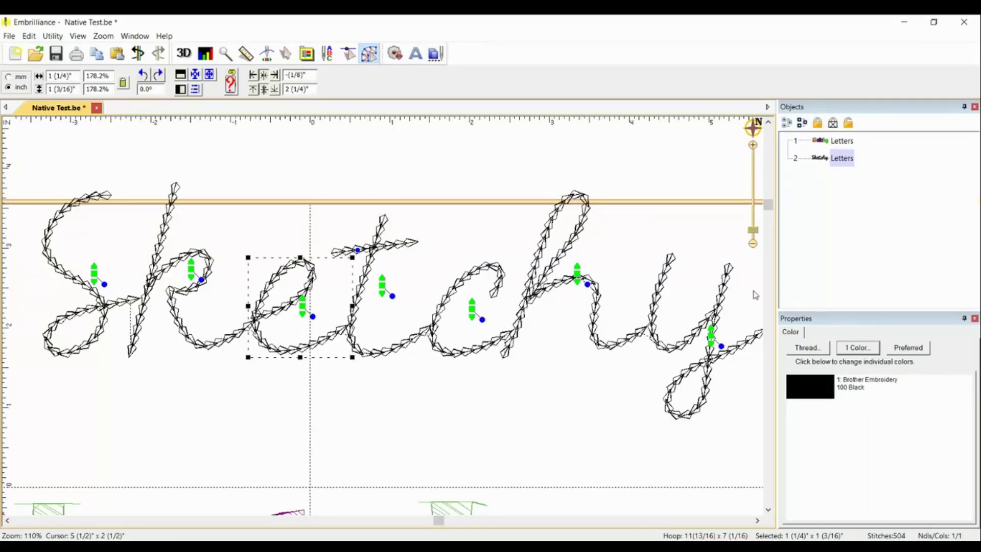
click(497, 395)
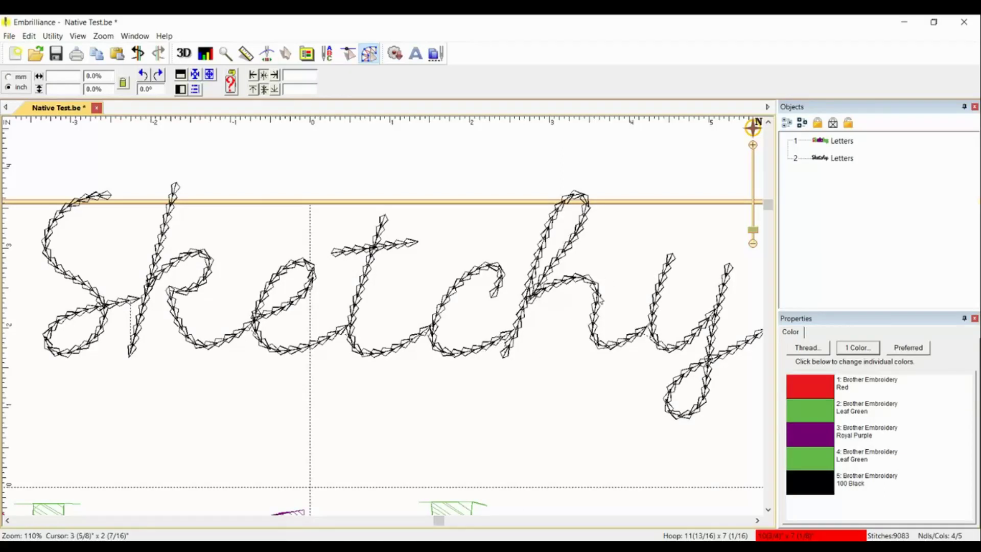
Step: Turn Nearest Point back on for the chain-stitch word
click(683, 329)
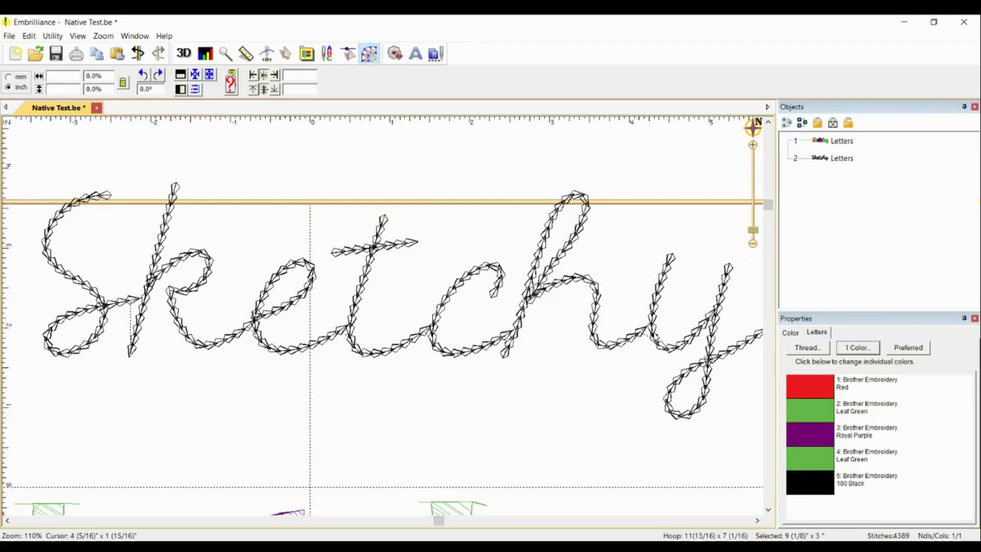
click(841, 333)
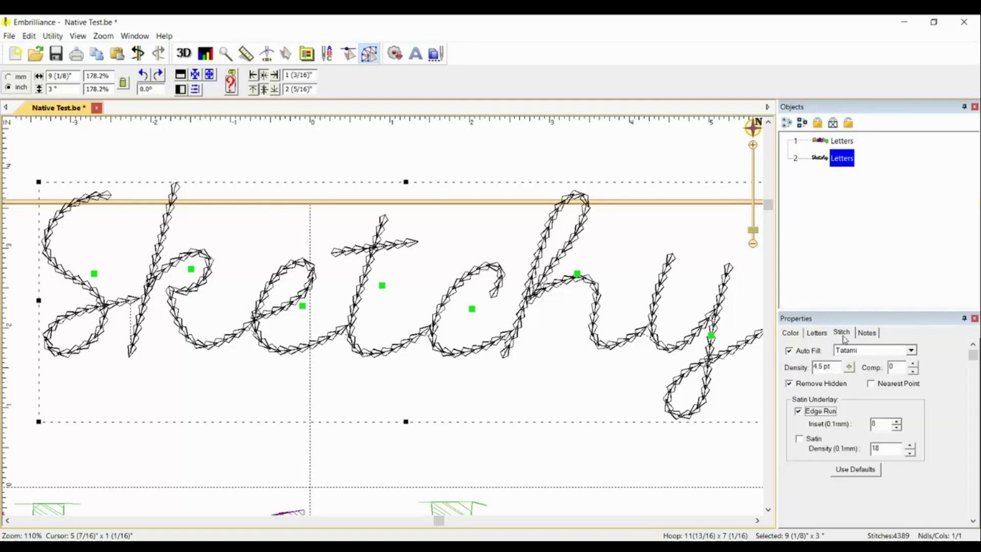
click(872, 384)
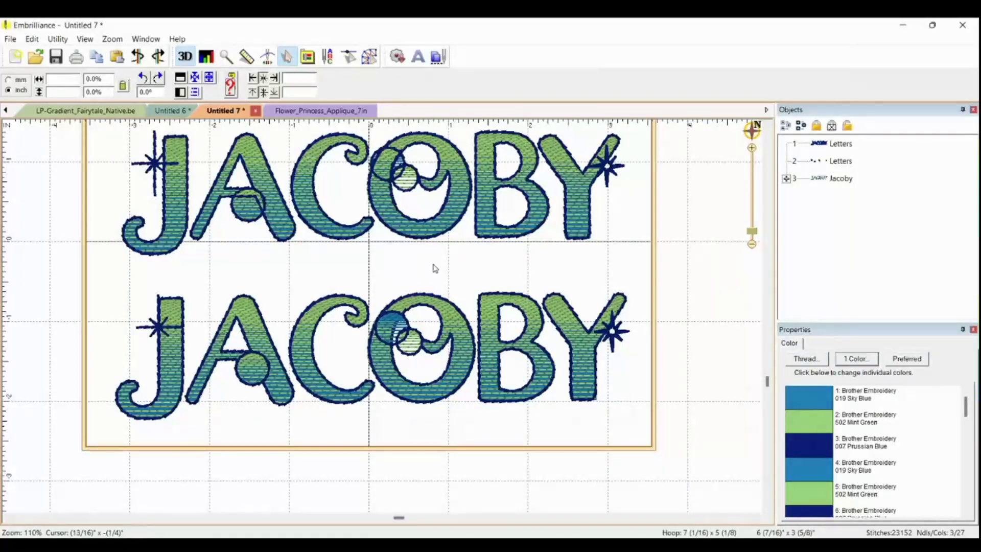
Step: Compare the stitching of the two gradient words in Untitled 7 with the 3D rendering off and on again
drag(767, 382, 768, 341)
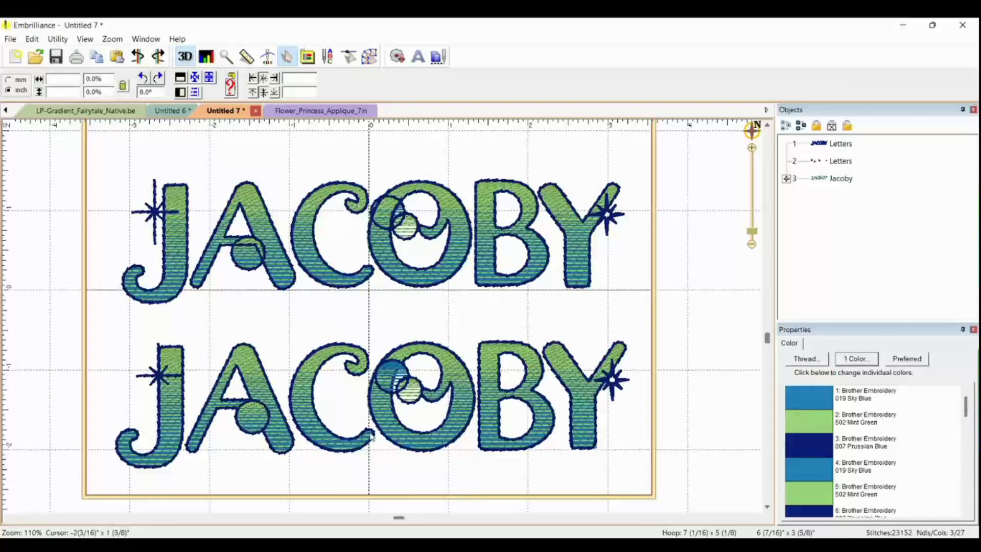
click(185, 56)
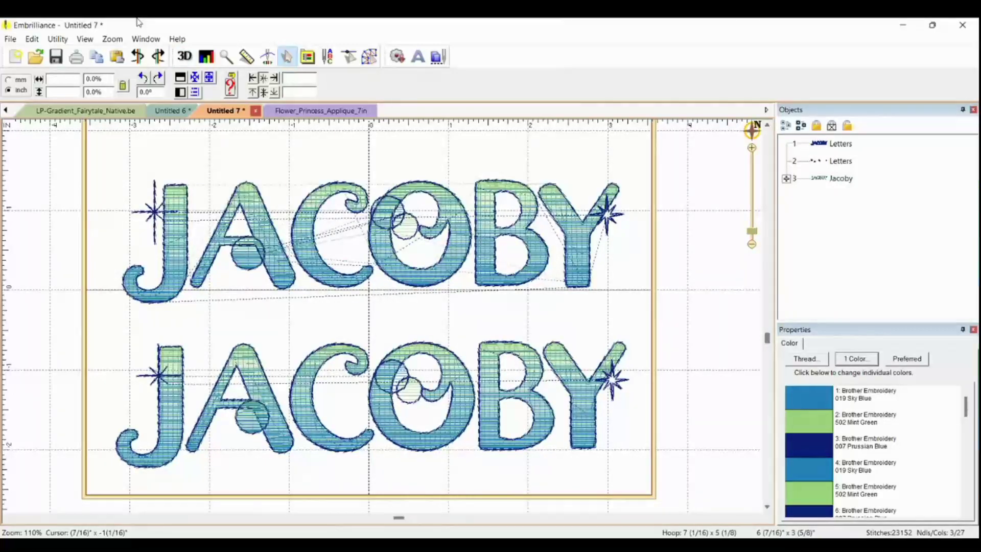
scroll(423, 440, up, 1)
click(185, 56)
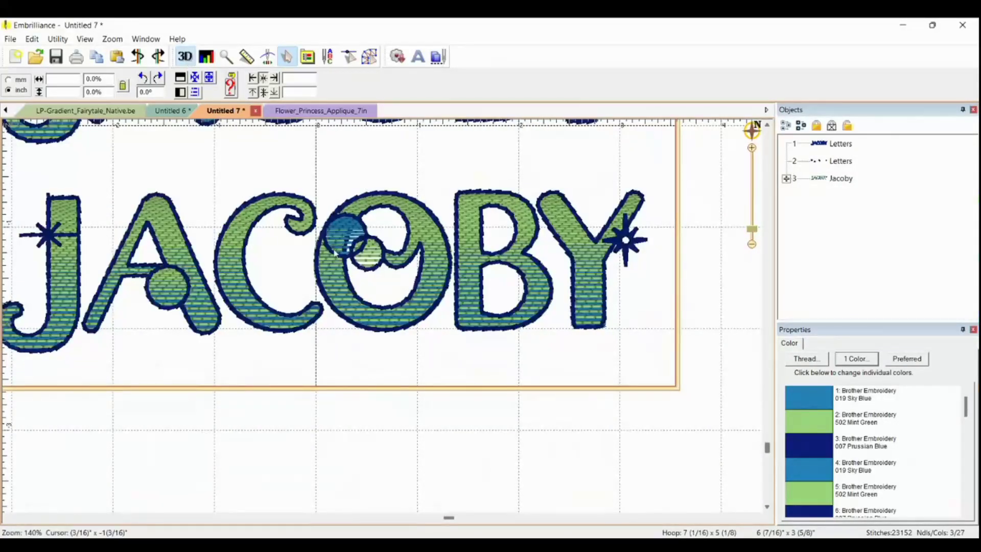
scroll(335, 251, down, 1)
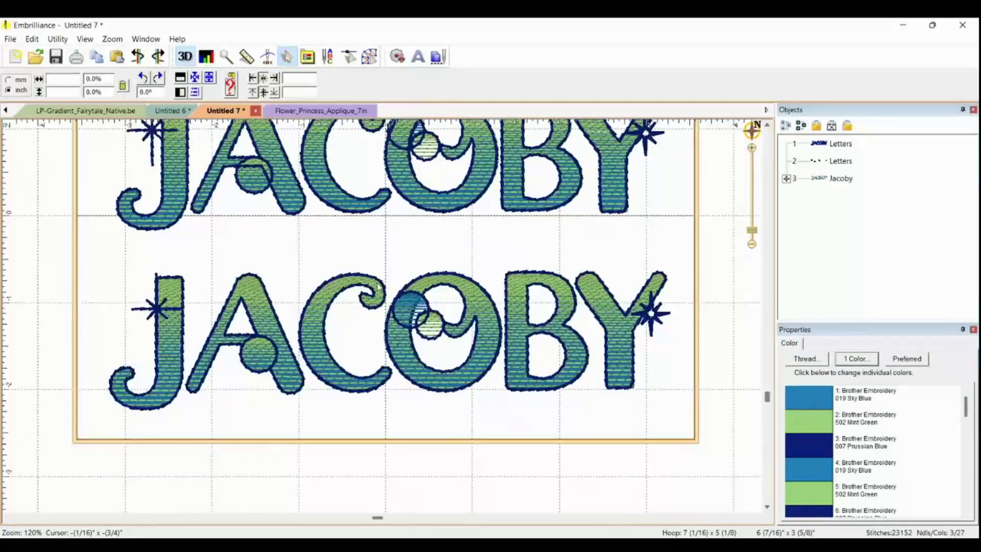
scroll(378, 287, down, 1)
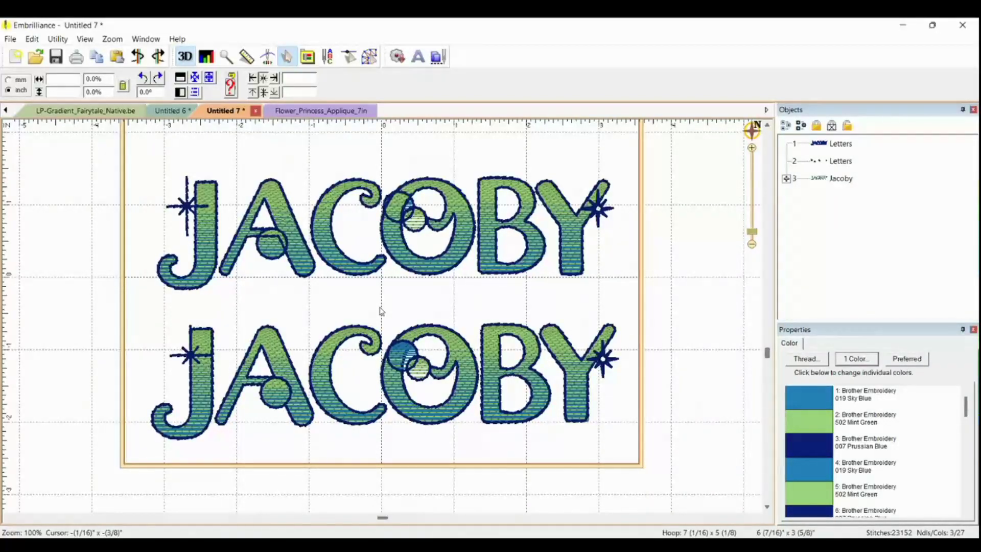
Step: Select the lower gradient word and examine its LP-Gradient_Fairytale_Native lettering properties
click(453, 413)
drag(822, 383, 796, 380)
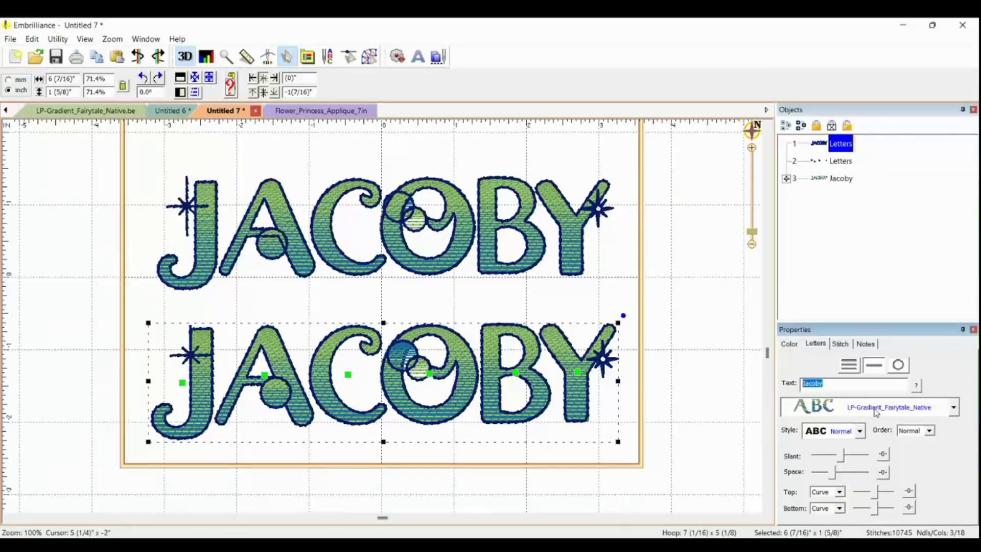
scroll(504, 369, up, 2)
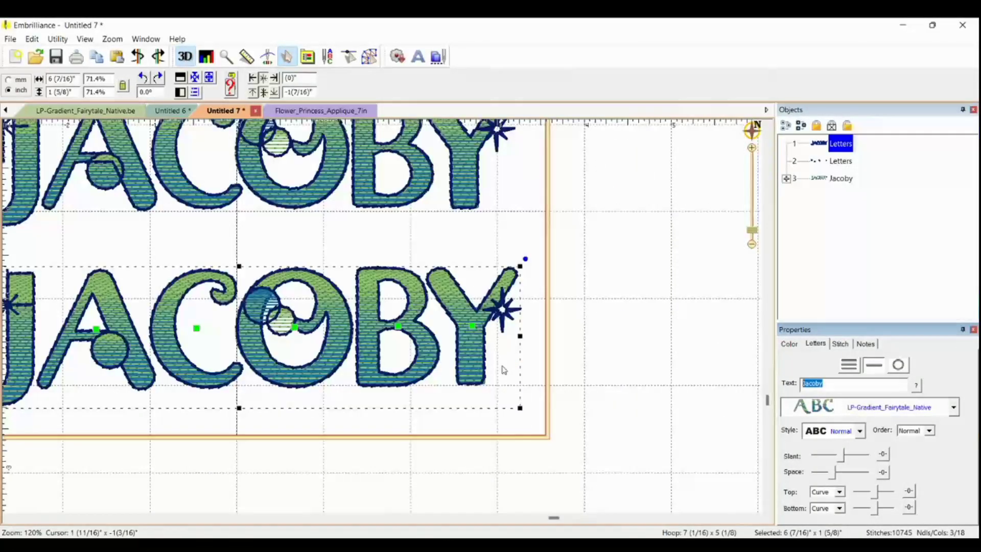
Step: Undo the recent changes to the lower gradient word and restore them
key(ctrl+z)
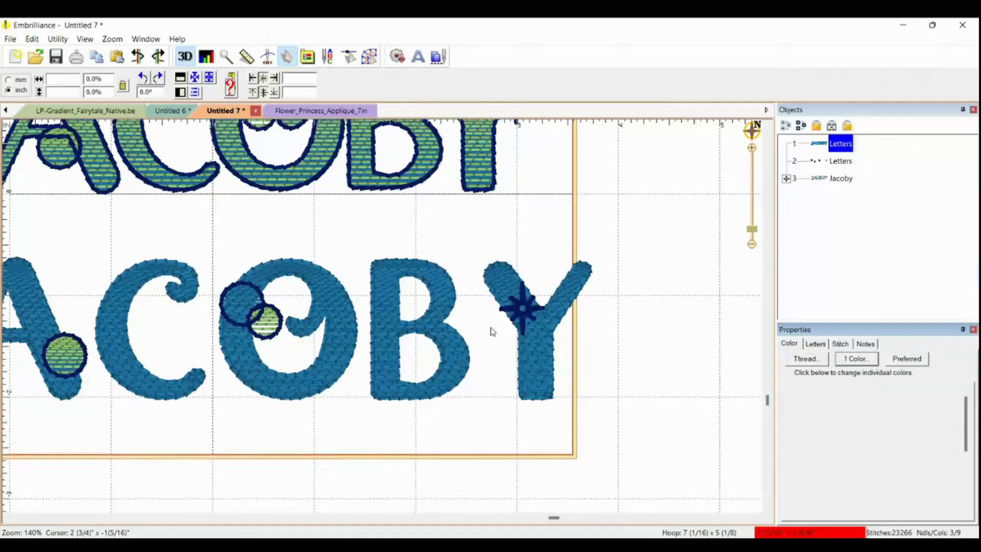
click(32, 39)
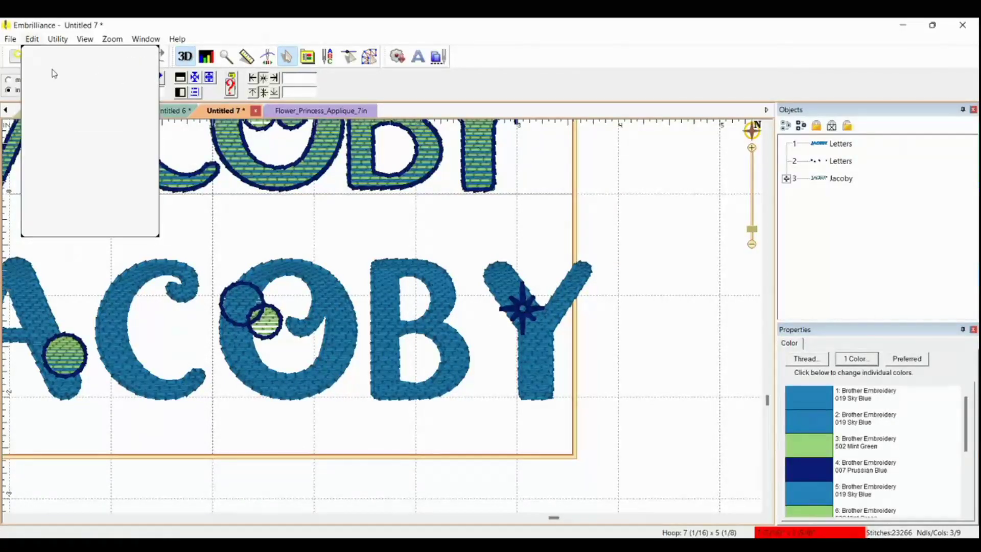
click(58, 138)
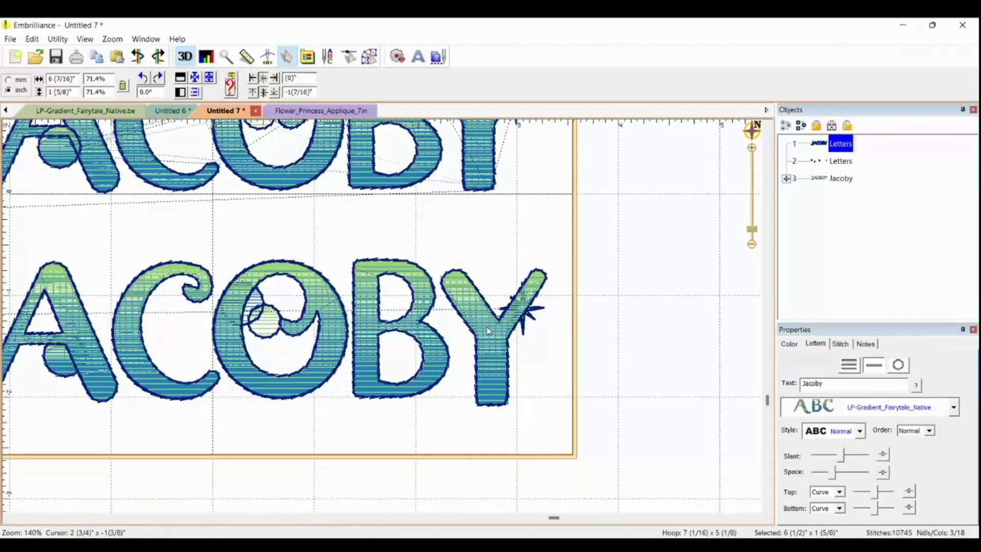
Step: Reposition the Y of the lower gradient word beside its star, leaving the word about 6 7/16 inches wide
drag(487, 331, 521, 311)
click(523, 310)
scroll(522, 312, down, 1)
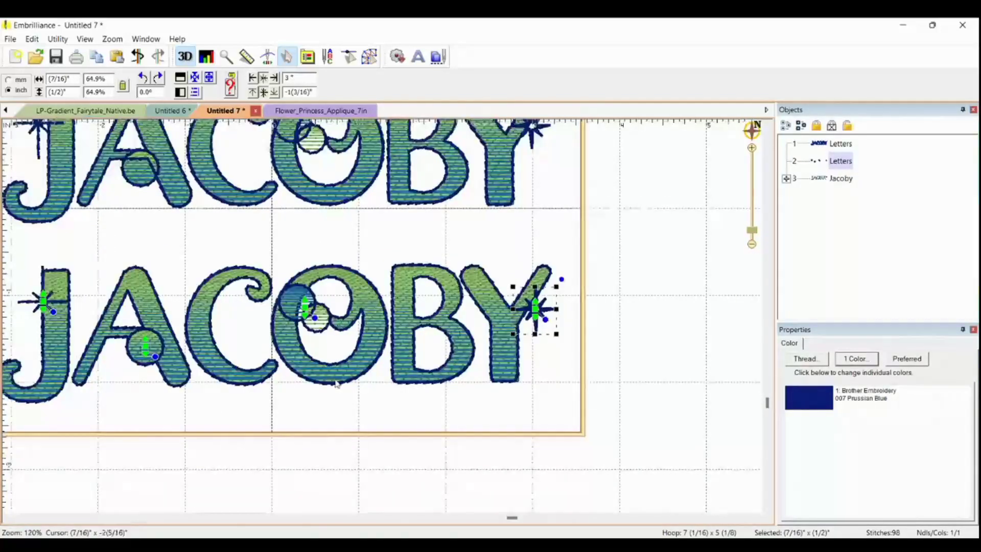
click(244, 486)
scroll(244, 486, down, 1)
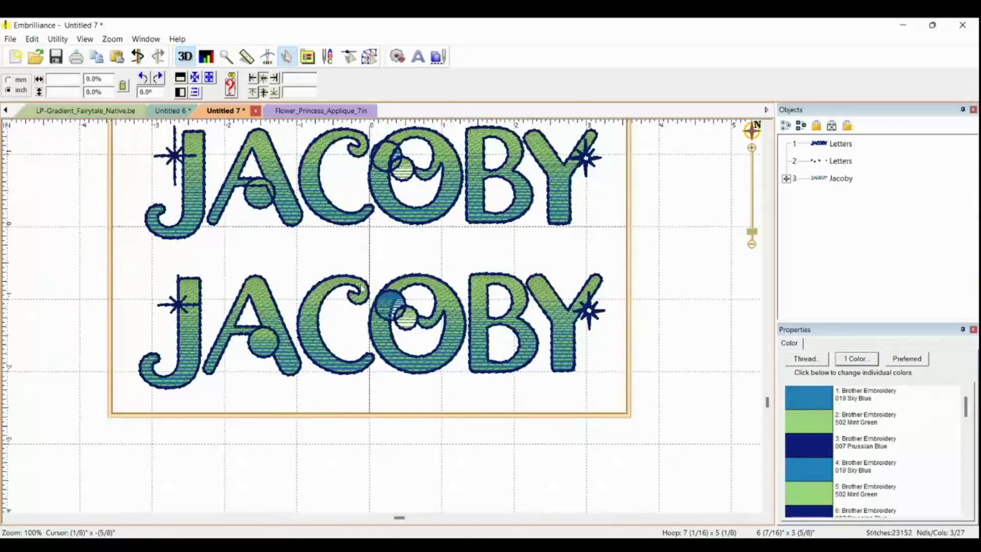
scroll(361, 289, up, 2)
click(440, 293)
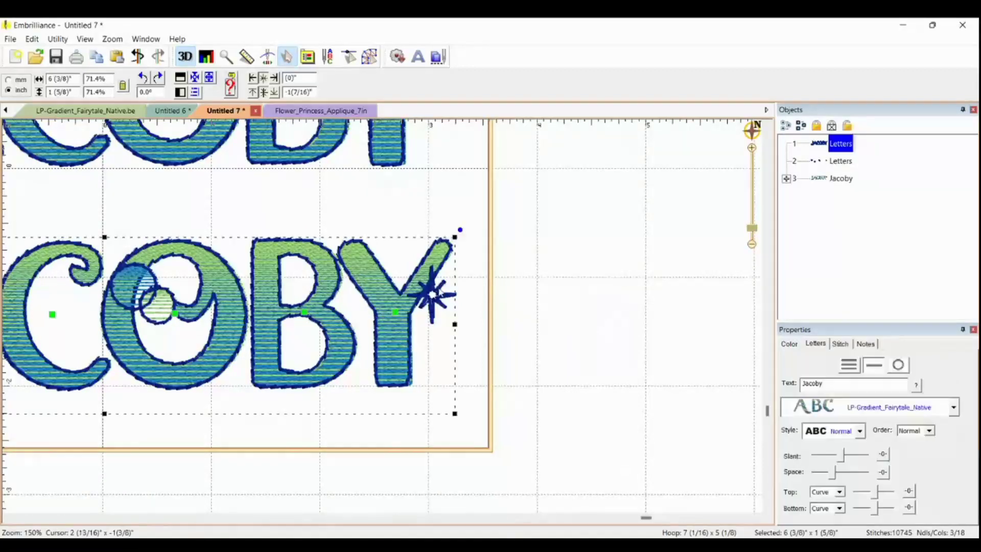
drag(394, 311, 399, 313)
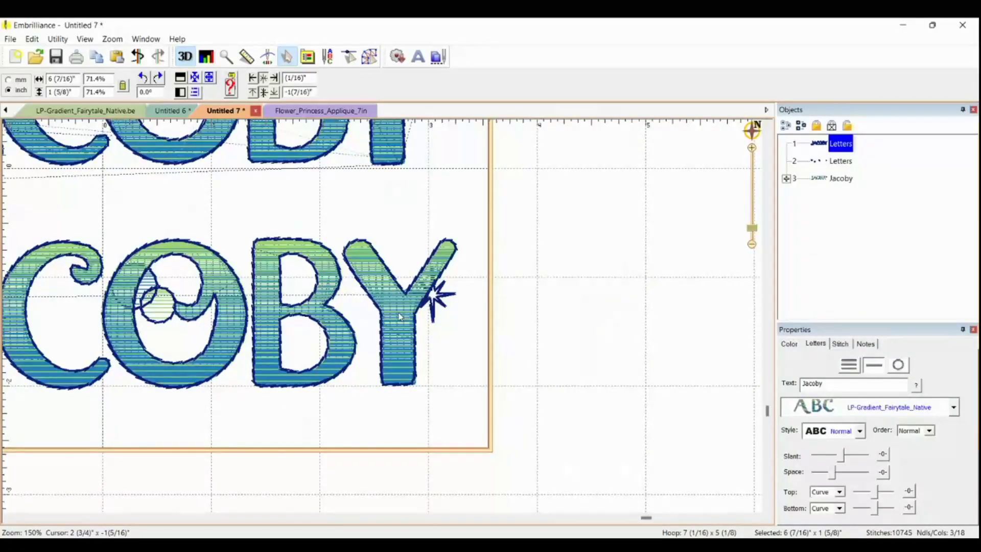
Step: Select the upper stitch-based word and examine its Sky Blue, Mint Green and Prussian Blue color layers
scroll(400, 316, down, 3)
click(264, 268)
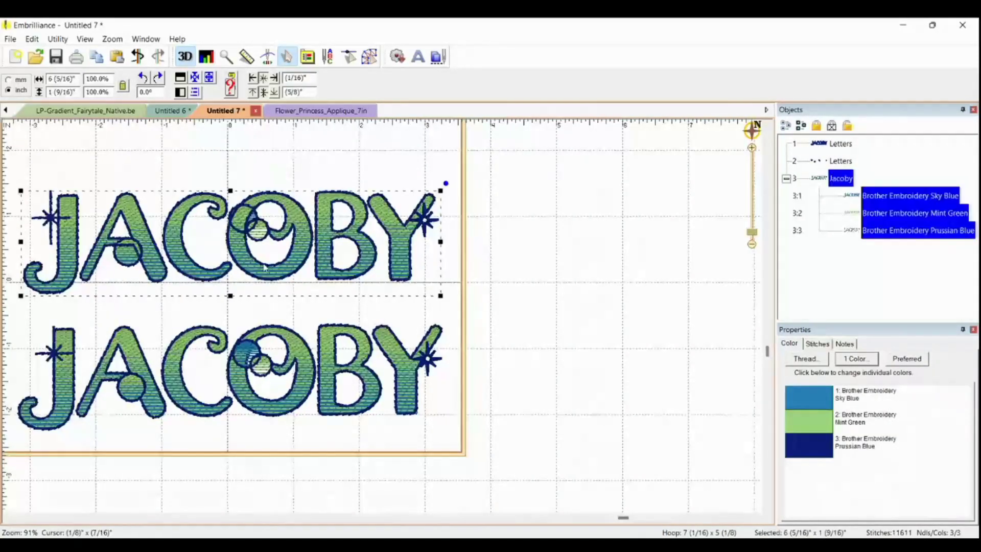
scroll(208, 252, up, 1)
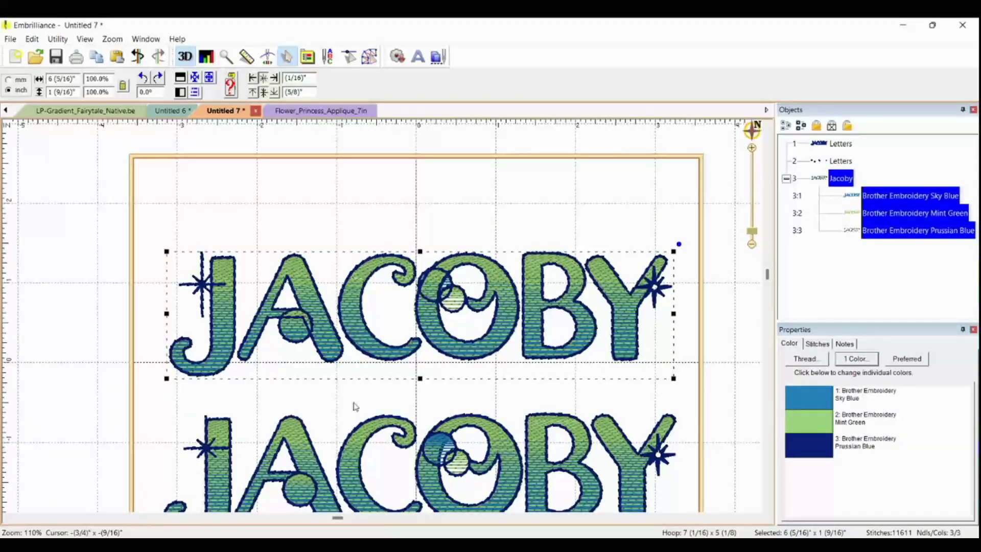
Step: Enlarge the lower gradient word proportionally to about 9 15/16 by 2 7/16 inches for a close look at its stitching
click(366, 441)
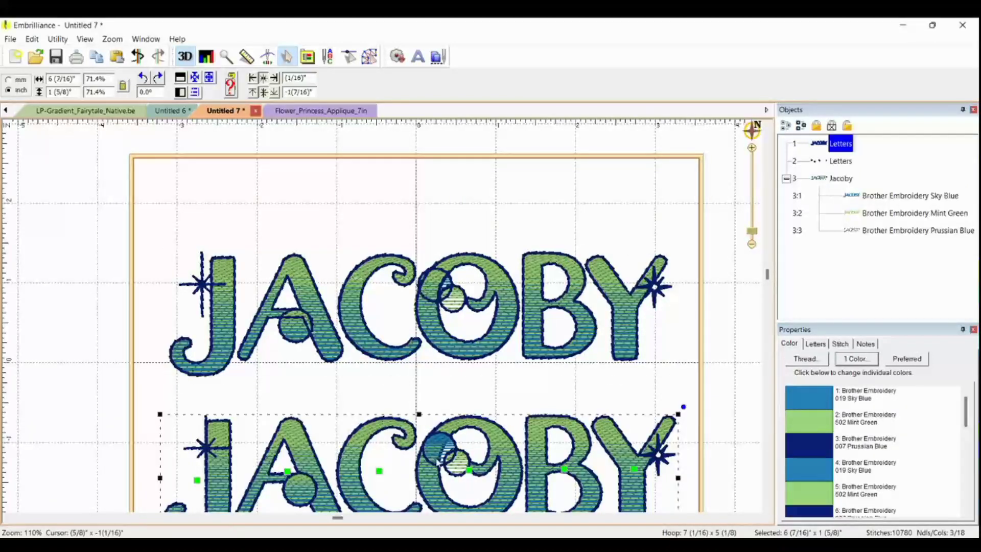
scroll(490, 460, down, 1)
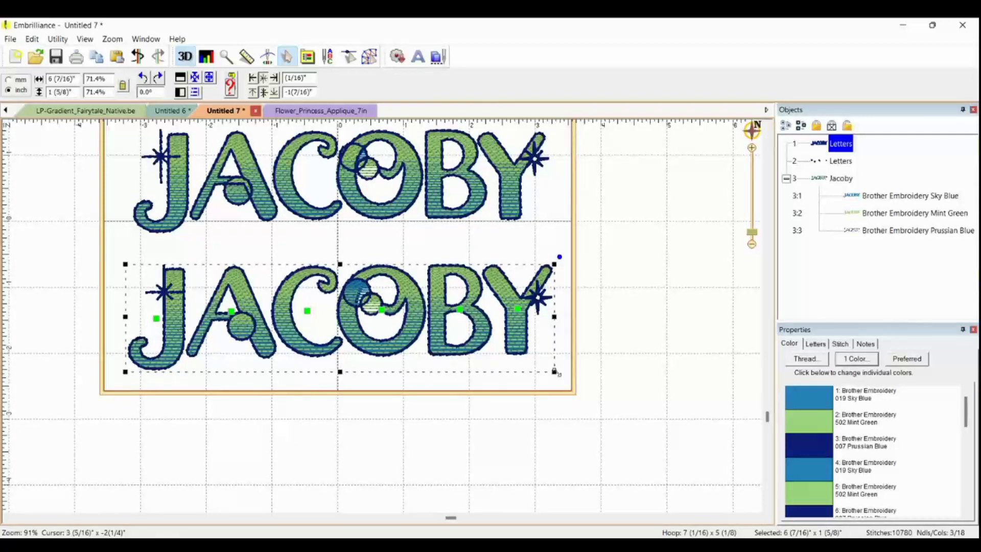
drag(555, 372, 623, 388)
drag(556, 372, 767, 497)
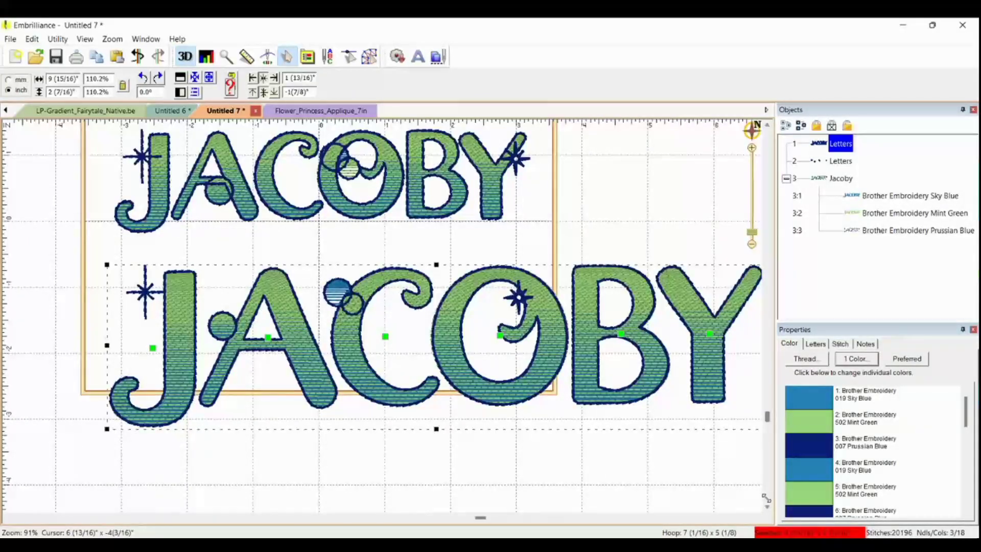
scroll(367, 392, up, 2)
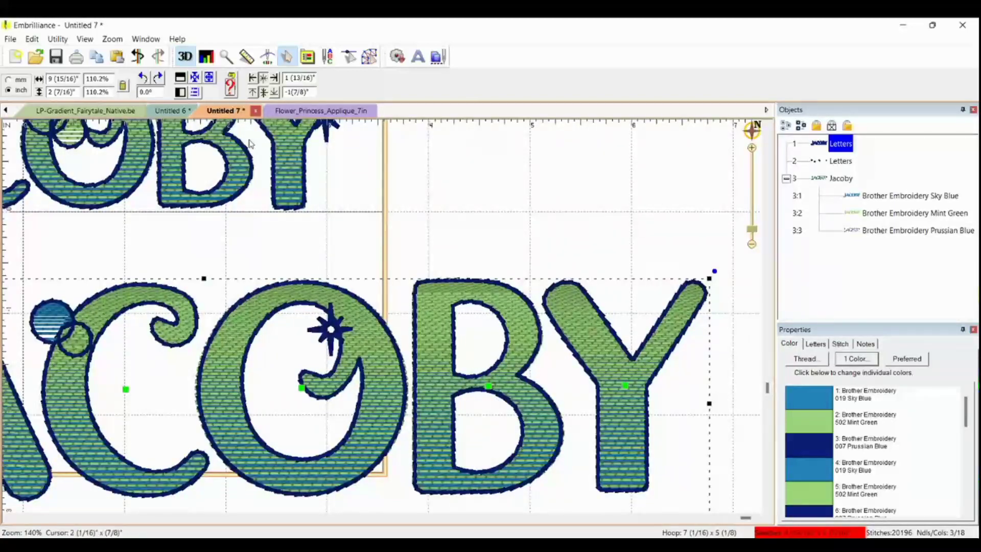
Step: Examine the enlarged lower gradient word's stitching with the 3D rendering off, and restore the 3D rendering
click(185, 56)
scroll(562, 420, up, 2)
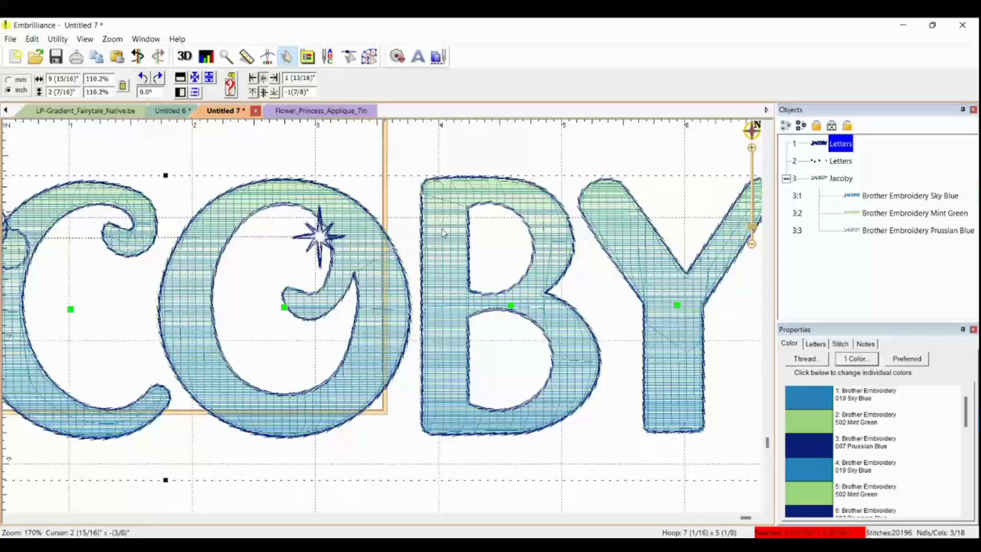
click(185, 57)
scroll(382, 387, down, 1)
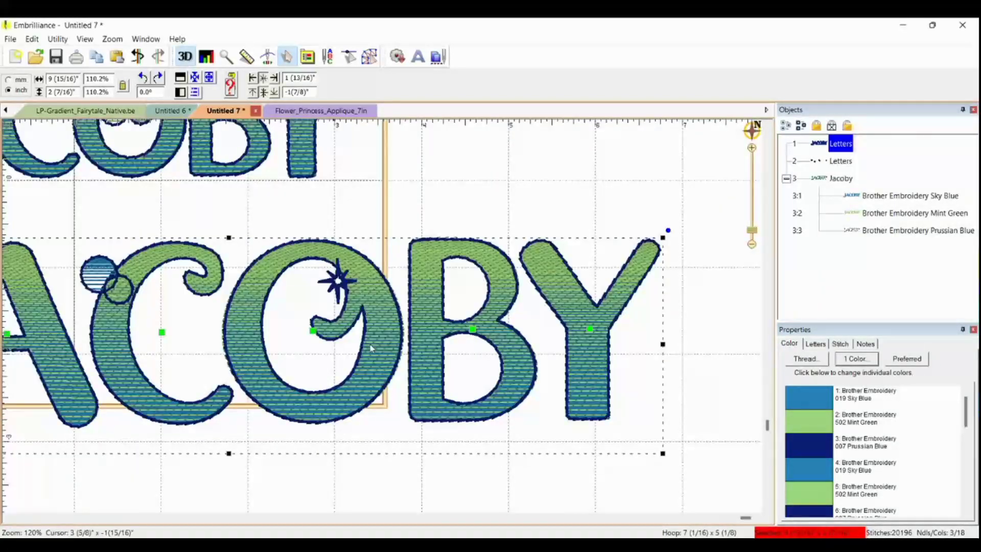
Step: Shrink the lower gradient word proportionally to about 6 1/4 by 1 9/16 inches so it fits inside the hoop
scroll(371, 348, down, 1)
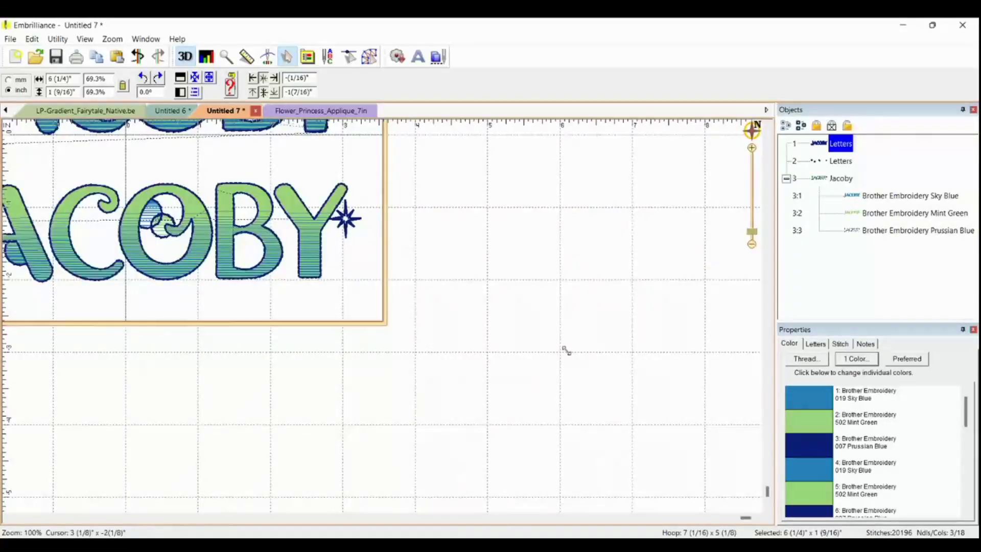
scroll(342, 291, down, 3)
scroll(384, 318, up, 8)
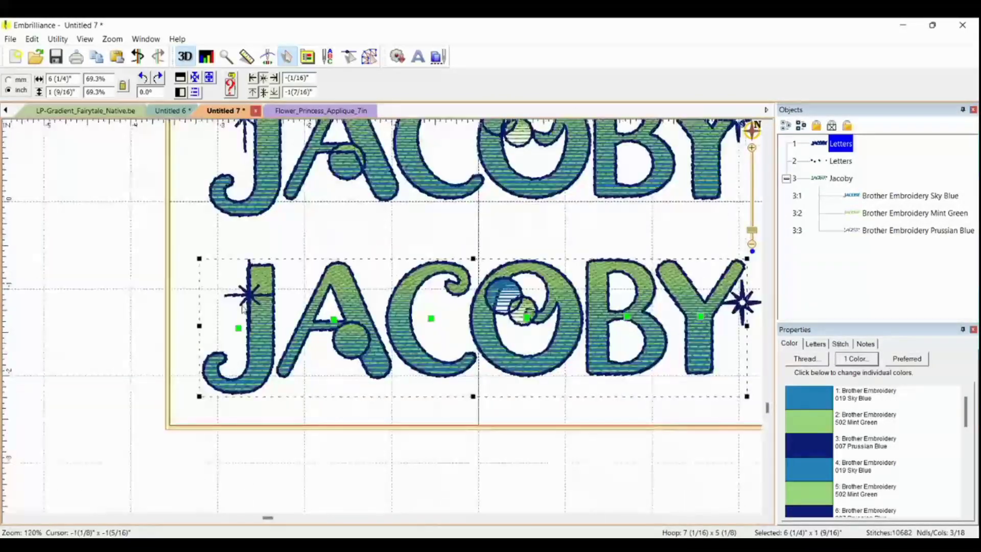
scroll(395, 317, down, 2)
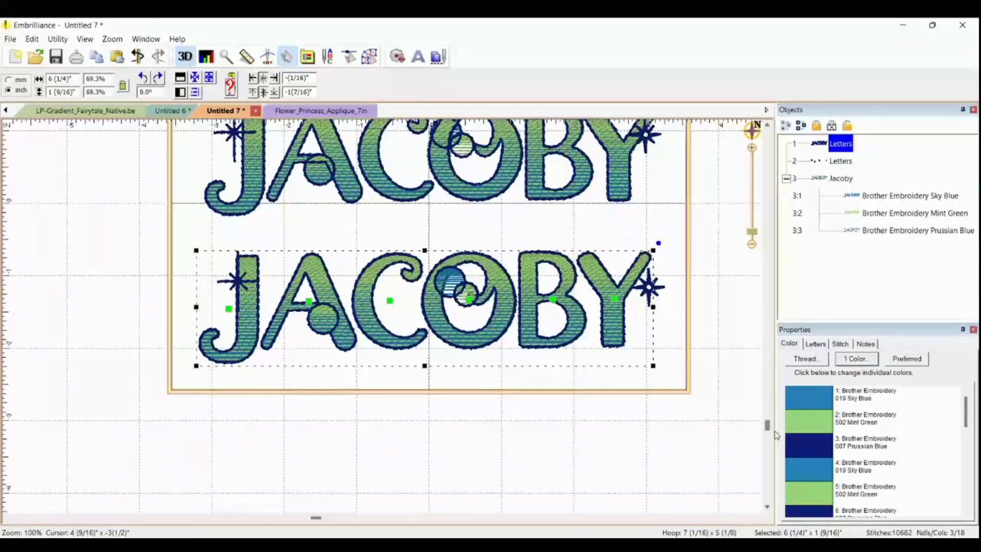
drag(768, 425, 767, 345)
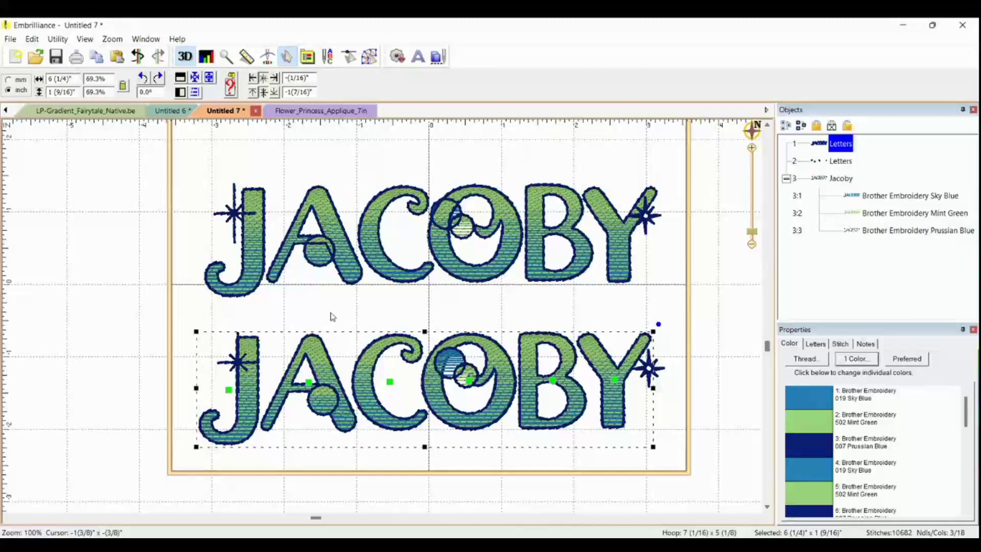
Step: Enlarge the upper stitch-based word proportionally to about 6 7/8 by 1 11/16 inches and examine its letters for stitch distortion
click(427, 277)
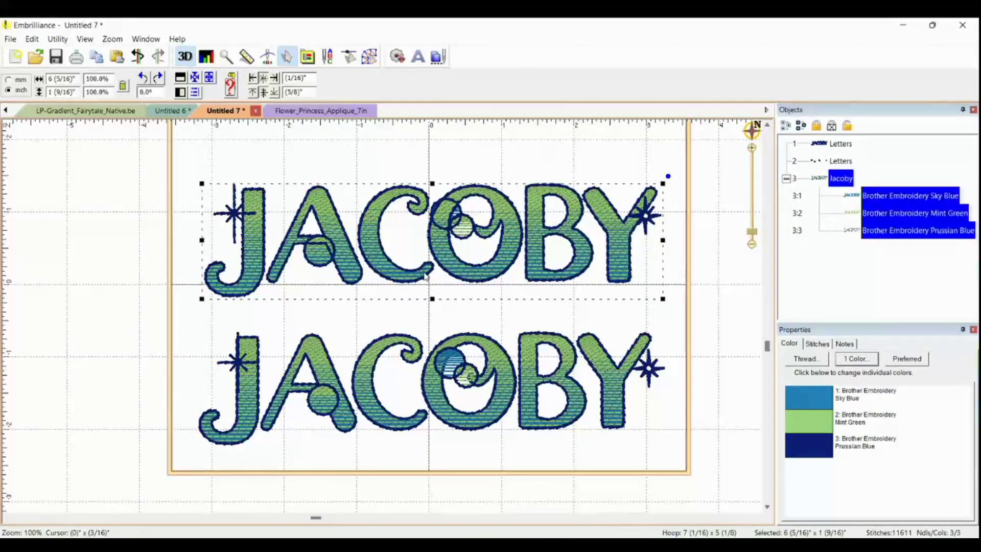
scroll(427, 277, up, 1)
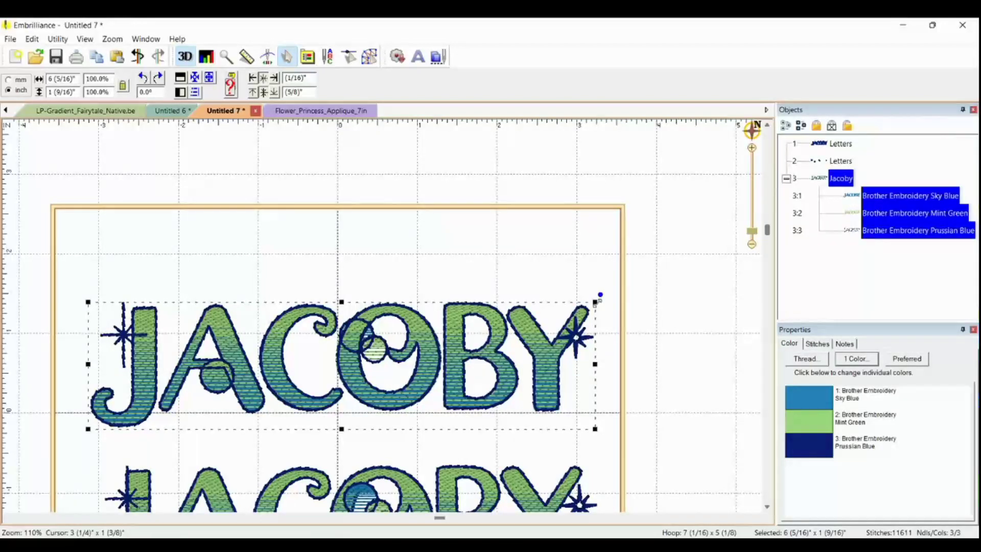
drag(595, 301, 640, 290)
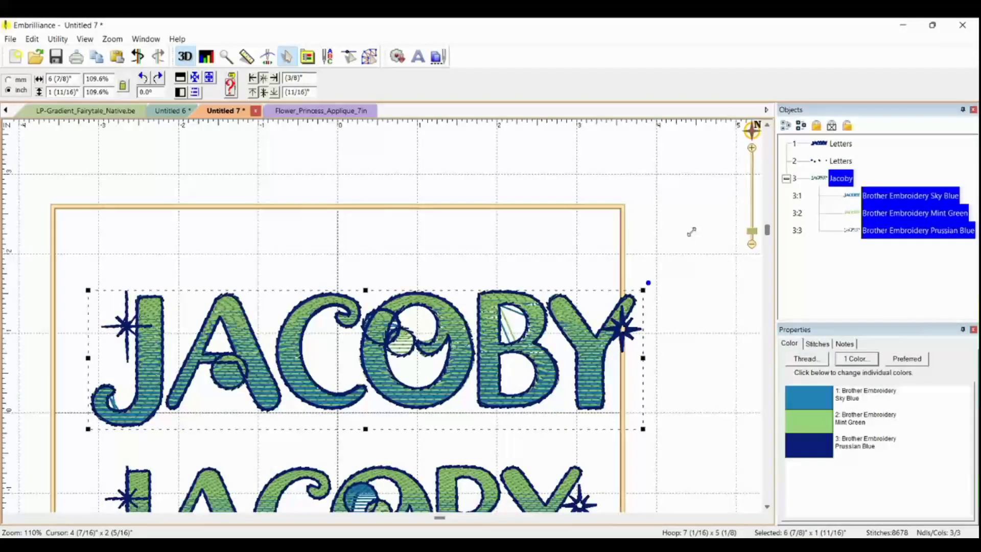
scroll(536, 346, up, 2)
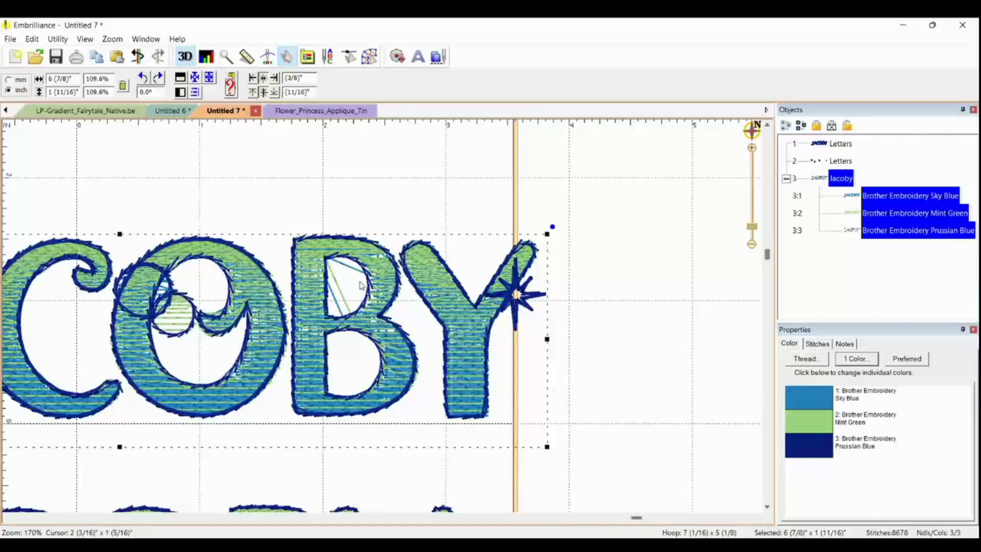
scroll(351, 276, up, 1)
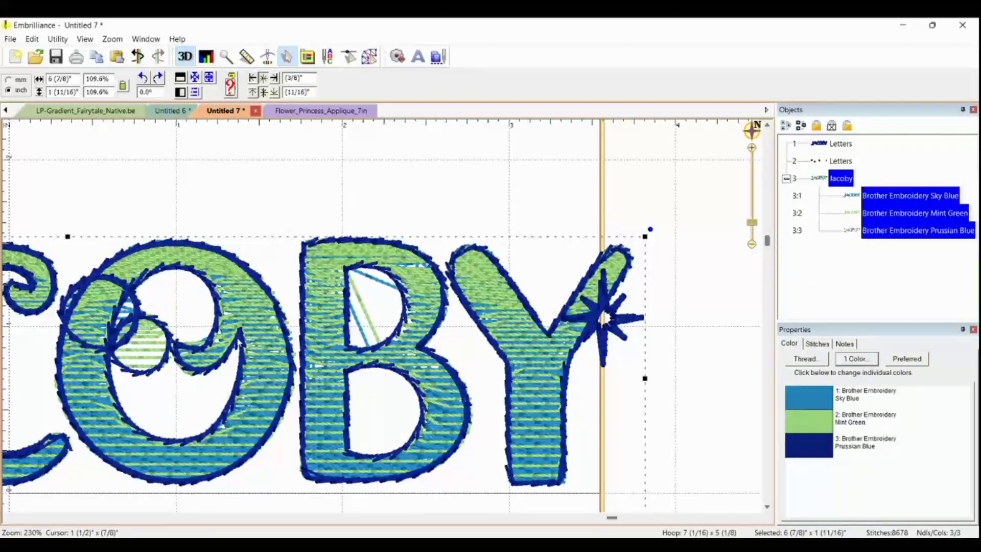
scroll(476, 381, down, 2)
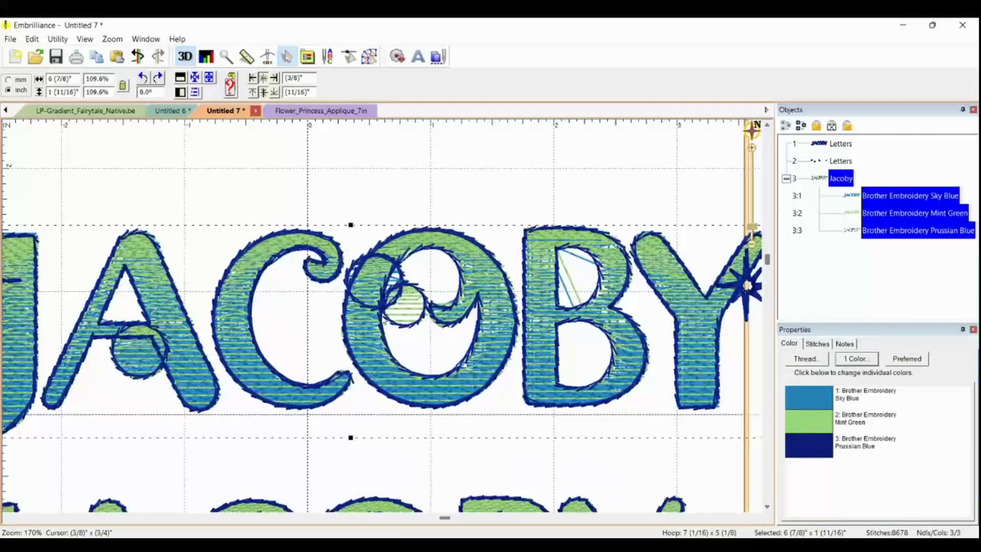
scroll(380, 317, down, 1)
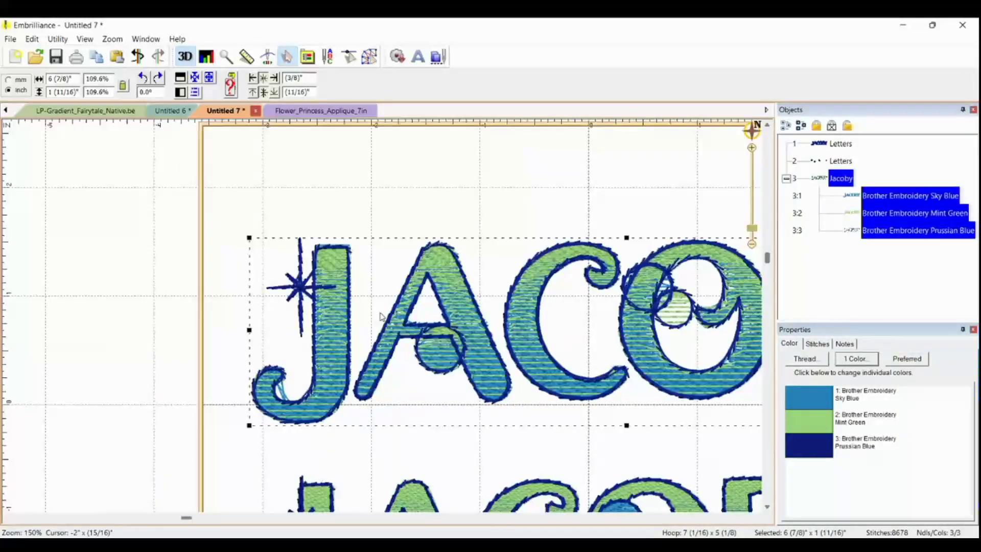
scroll(381, 316, up, 2)
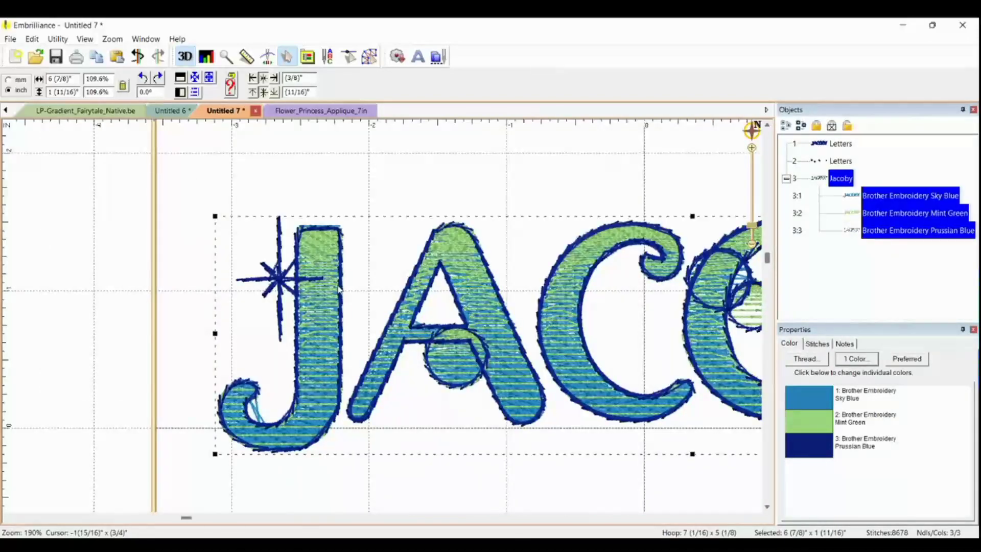
scroll(339, 289, down, 1)
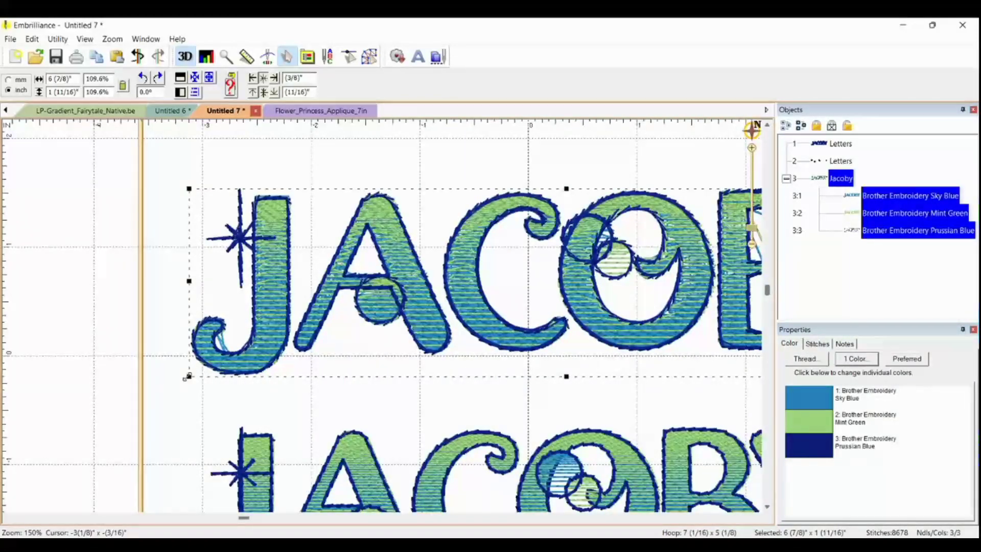
Step: Shrink the upper stitch-based word to about 5 7/8 by 1 7/16 inches, move it inside the hoop and compare both words' stitching
drag(185, 379, 299, 347)
scroll(351, 318, up, 1)
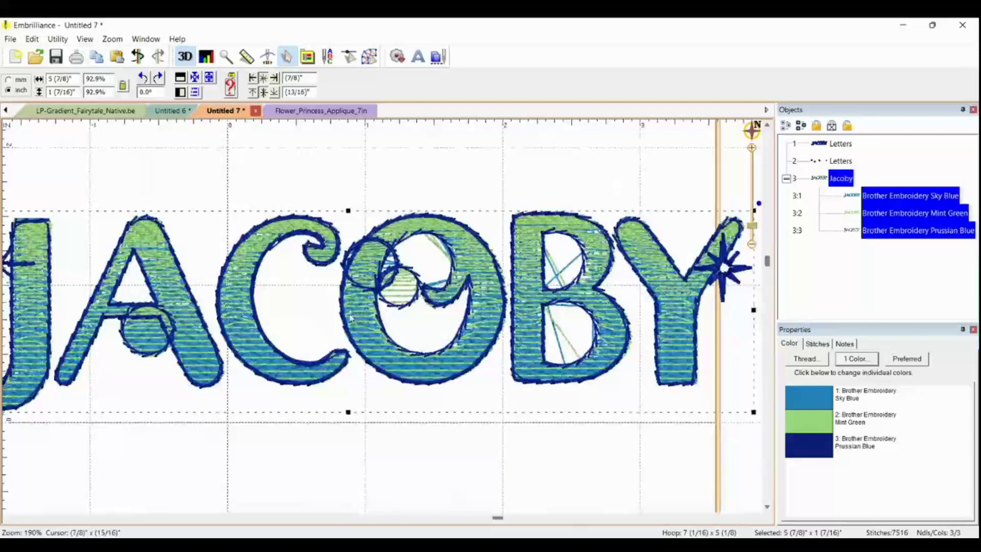
scroll(351, 319, down, 2)
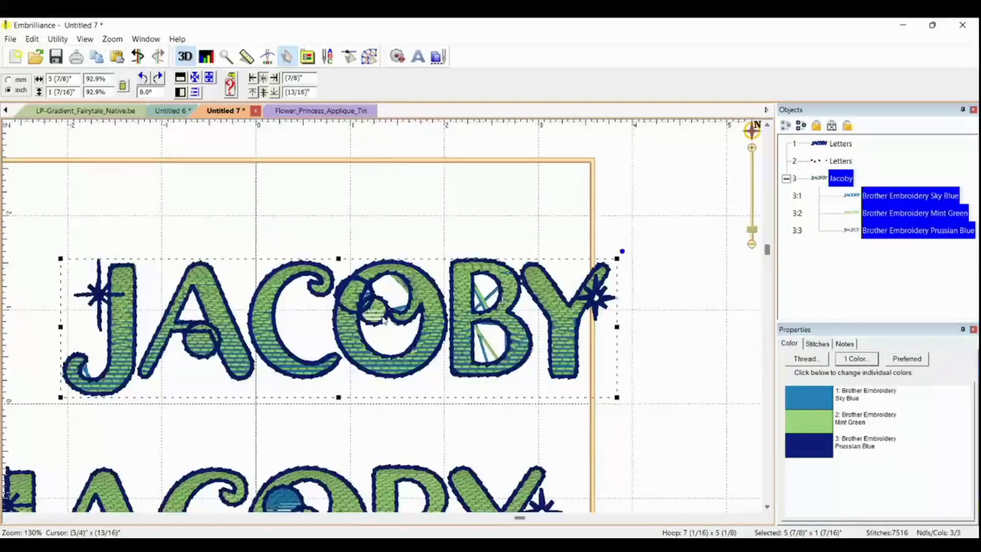
scroll(385, 322, up, 3)
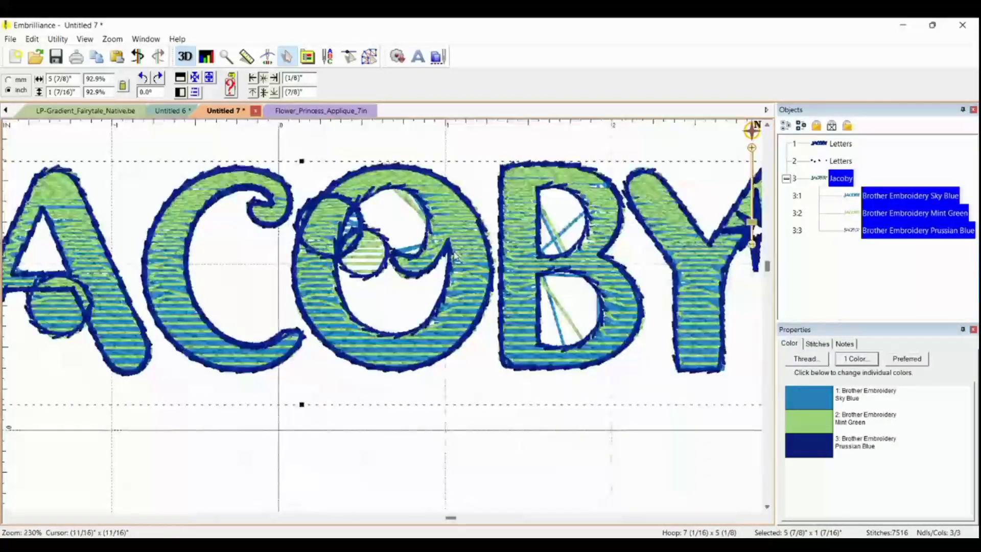
scroll(396, 314, down, 3)
scroll(381, 322, up, 2)
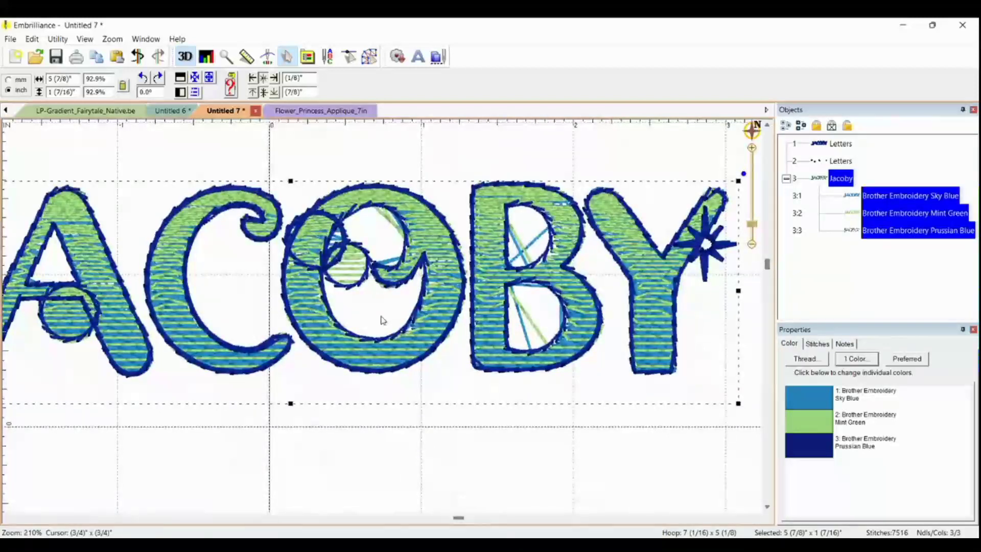
scroll(382, 322, down, 3)
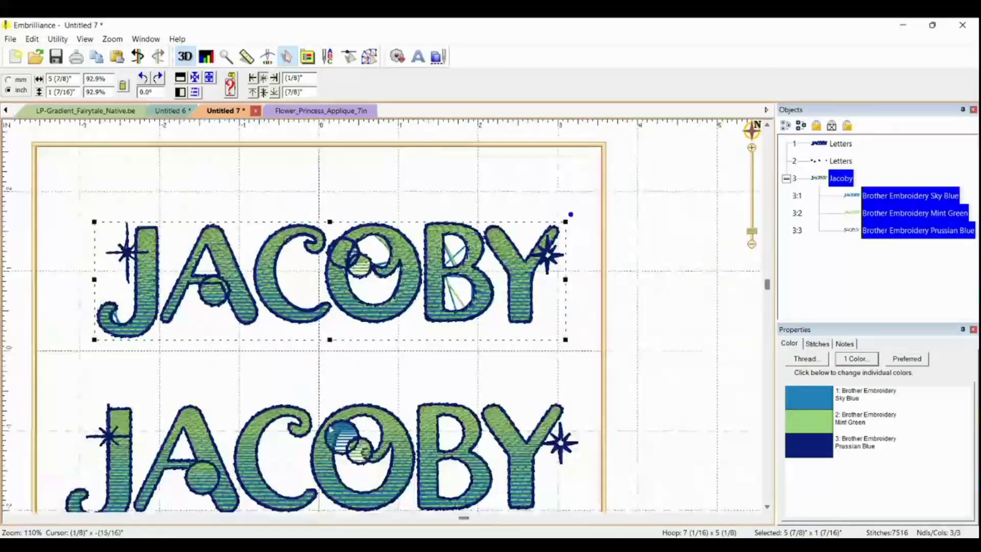
scroll(384, 320, up, 1)
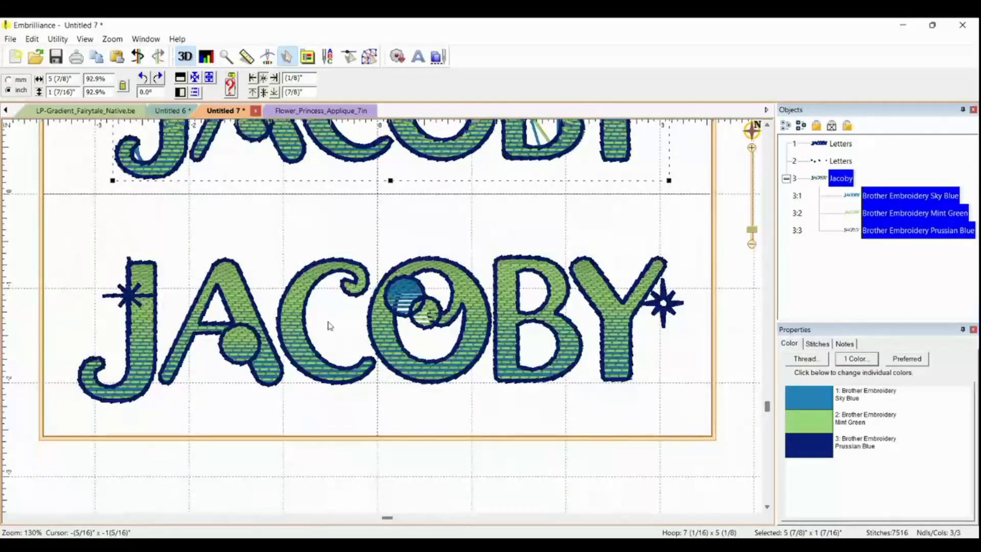
Step: Try enlarging the lower word's star and circle accents to about 10 3/4 by 2 inches, and undo the resize
click(426, 311)
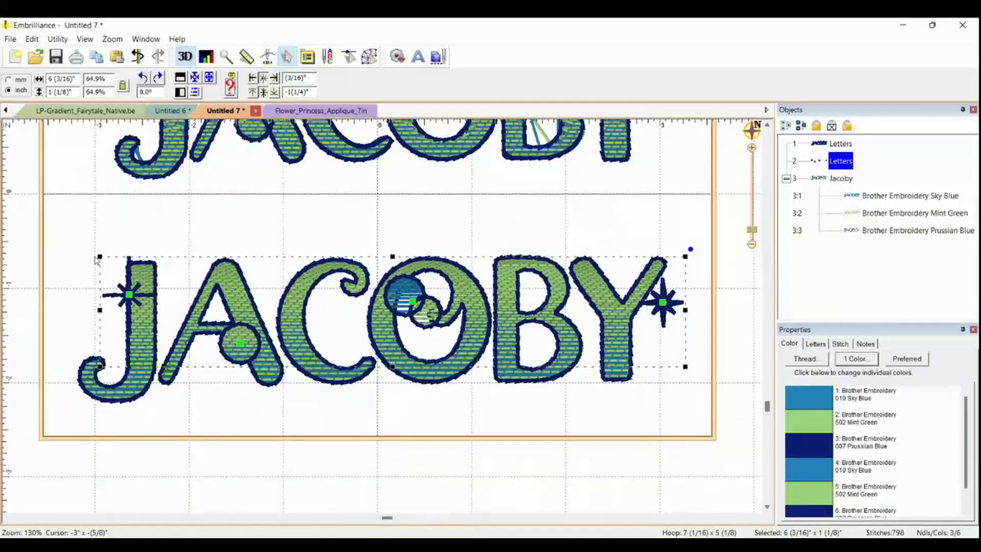
drag(100, 256, 30, 177)
scroll(383, 322, down, 1)
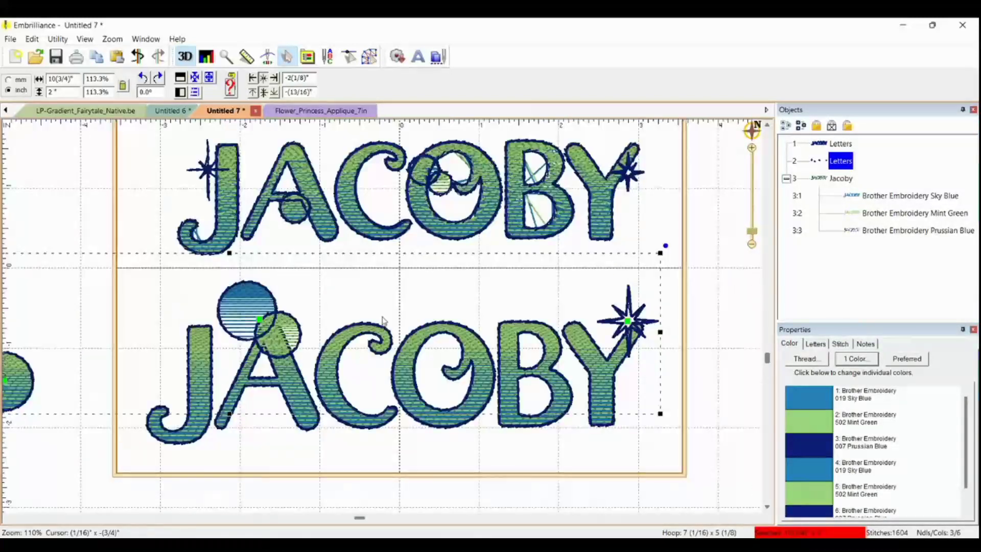
click(34, 41)
click(65, 141)
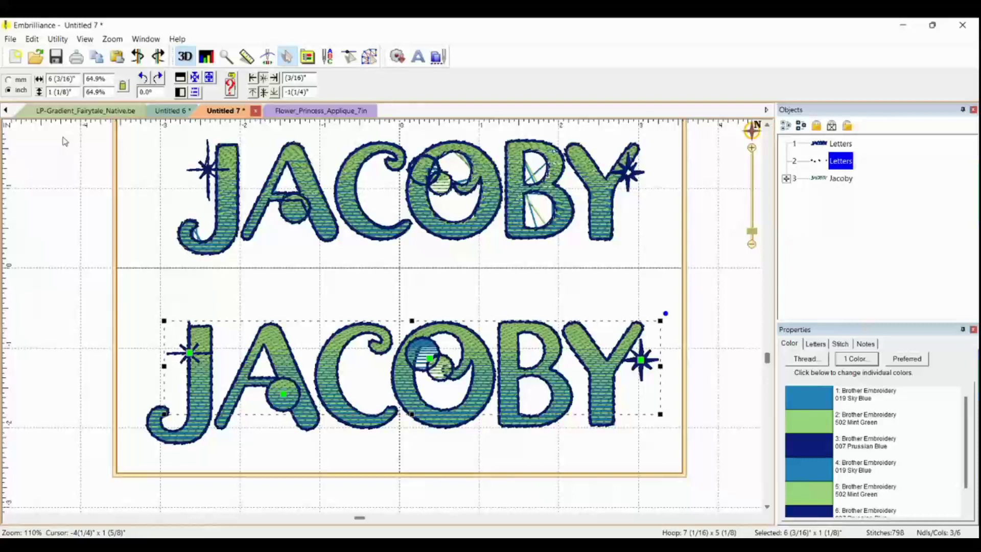
Step: Enlarge the lower gradient word proportionally to about 9 7/16 by 2 5/16 inches
click(305, 363)
scroll(311, 358, down, 1)
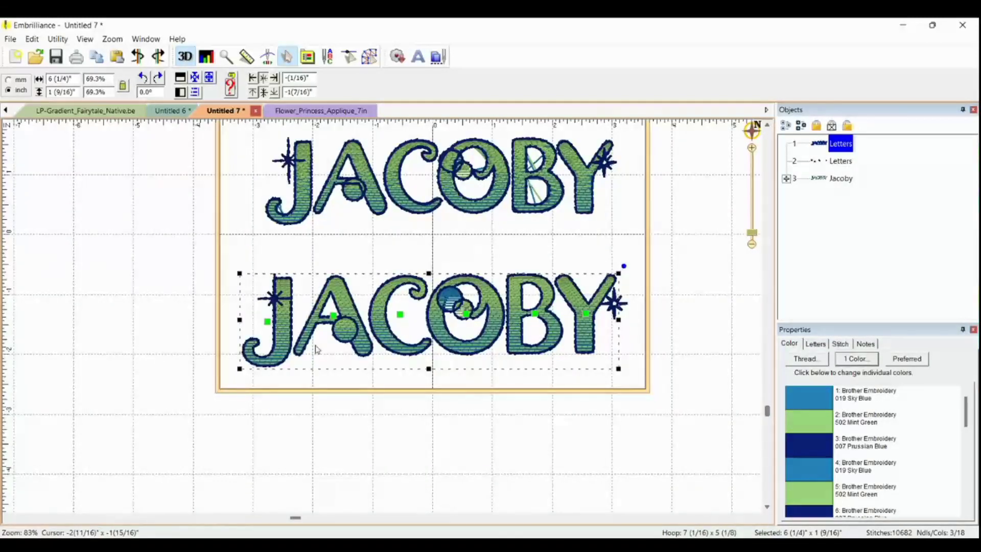
drag(240, 369, 68, 490)
scroll(101, 409, up, 1)
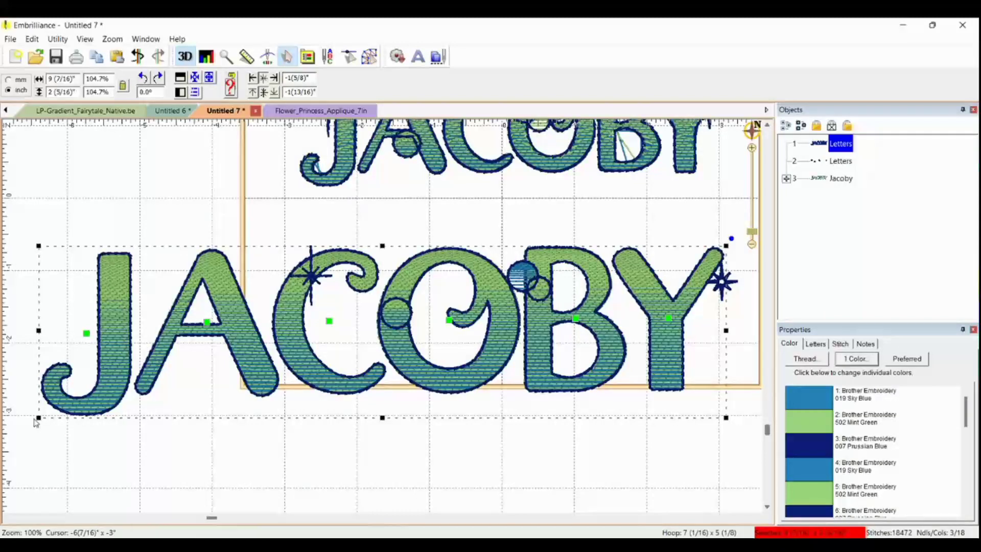
Step: Reduce the lower gradient word to about 4 5/8 by 1 1/8 inches and examine its stitching up close
key(ctrl+z)
scroll(588, 296, up, 2)
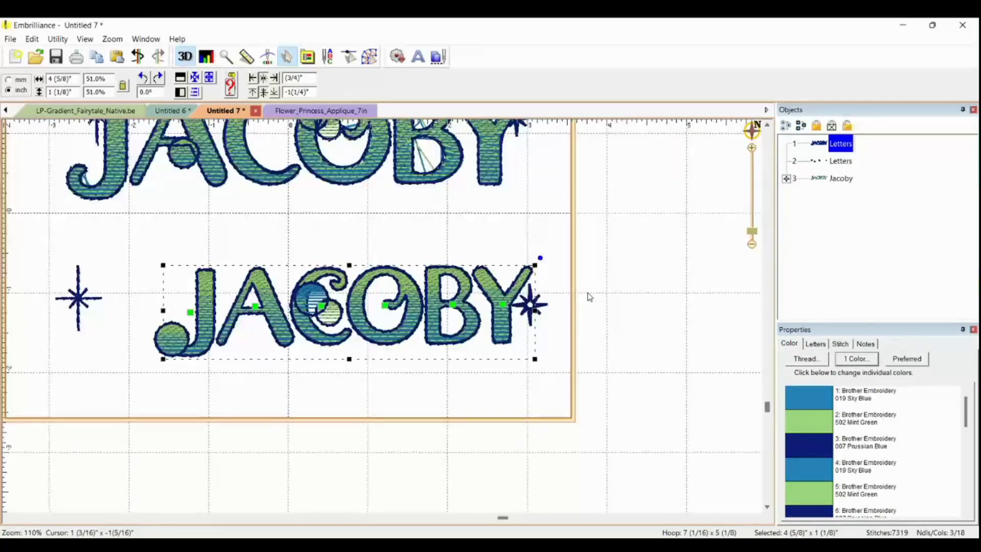
scroll(383, 321, up, 3)
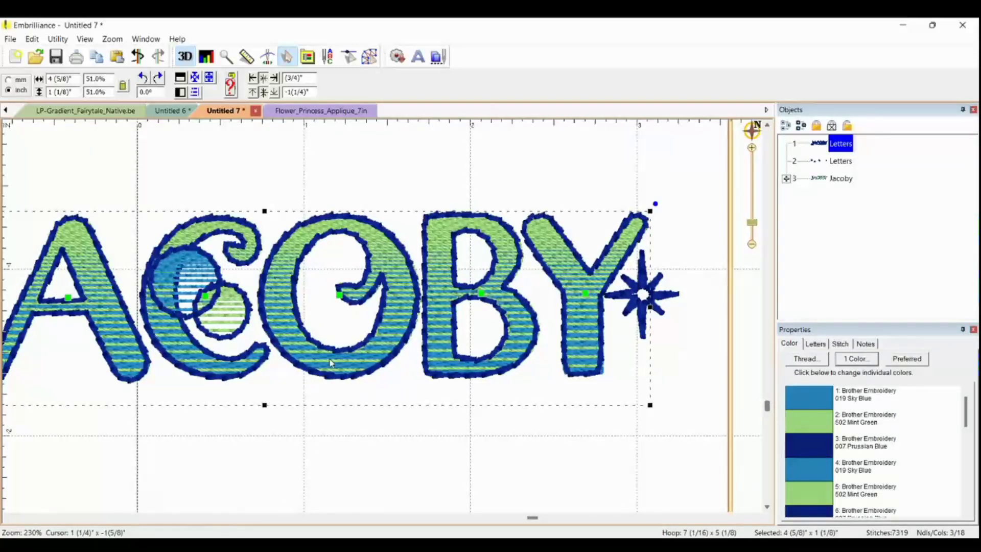
scroll(339, 345, down, 3)
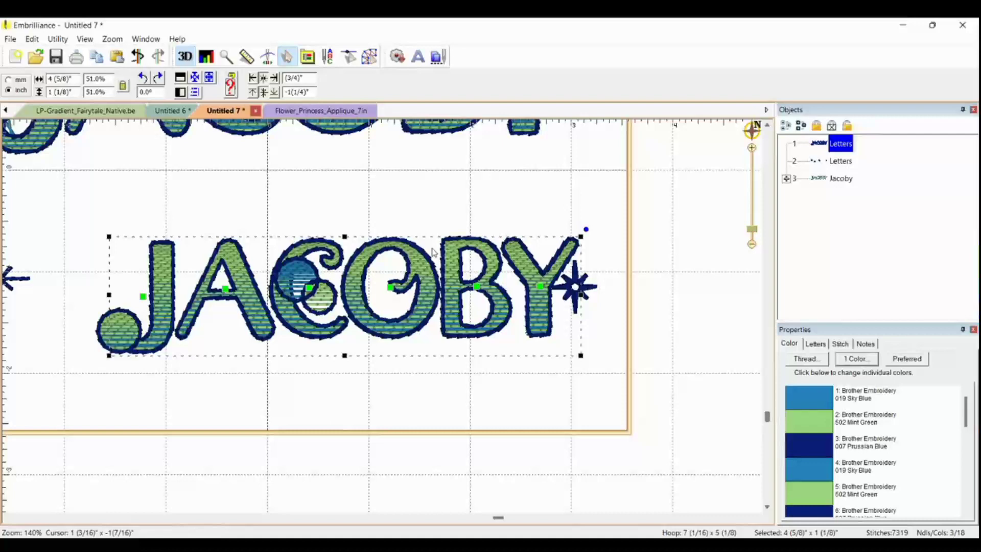
Step: Resize the lower gradient word proportionally to about 6 3/16 by 1 9/16 inches so its letters meet the accents again
drag(109, 356, 4, 398)
scroll(204, 290, down, 1)
scroll(384, 314, down, 1)
drag(223, 385, 190, 406)
scroll(363, 330, up, 2)
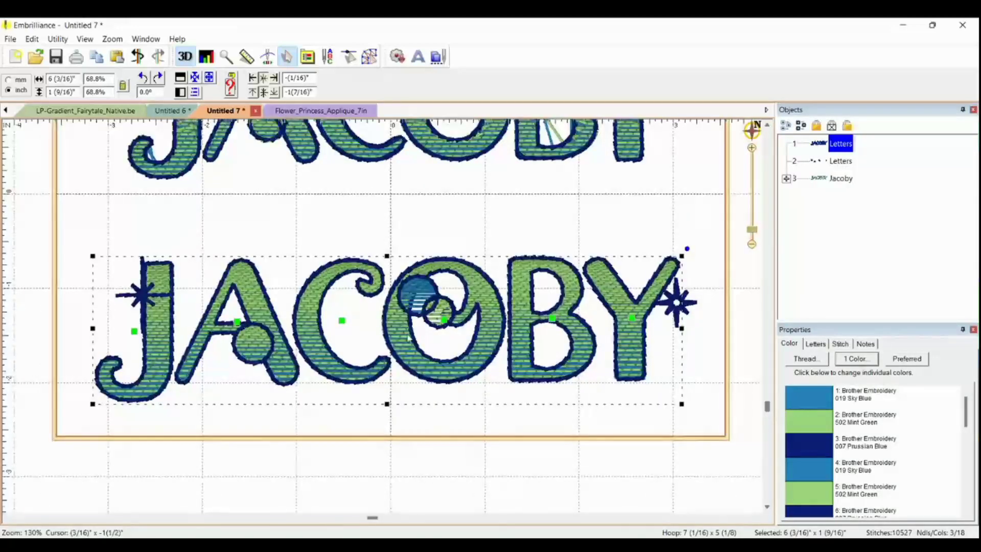
Step: Select the lower word's accents and position the Prussian Blue star beside the upper stem of the J
click(417, 302)
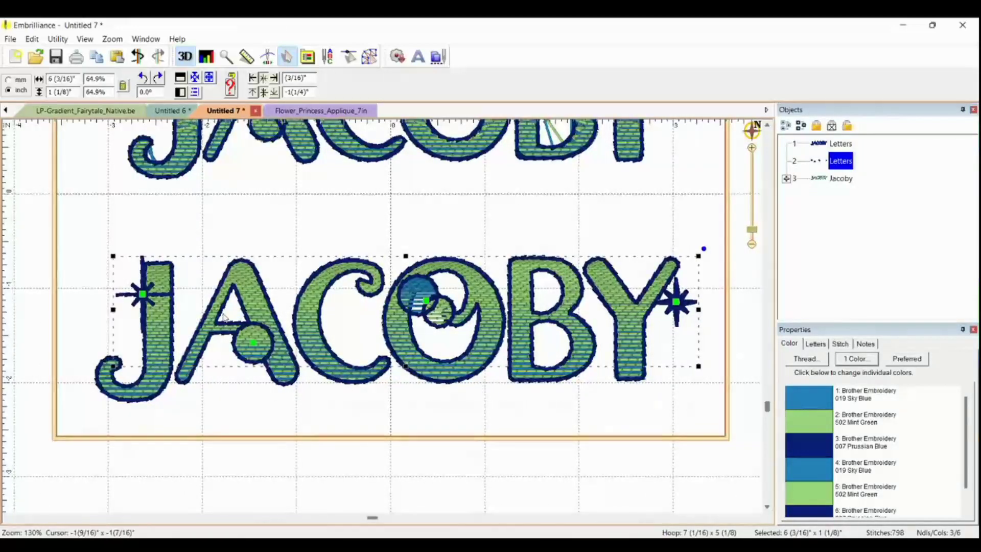
scroll(203, 256, up, 3)
drag(203, 255, 186, 241)
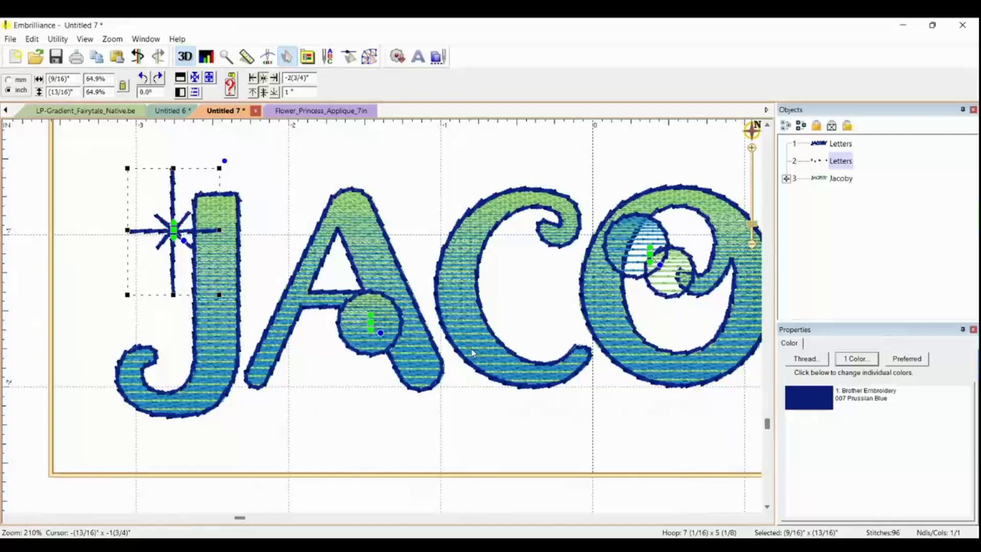
drag(174, 231, 175, 251)
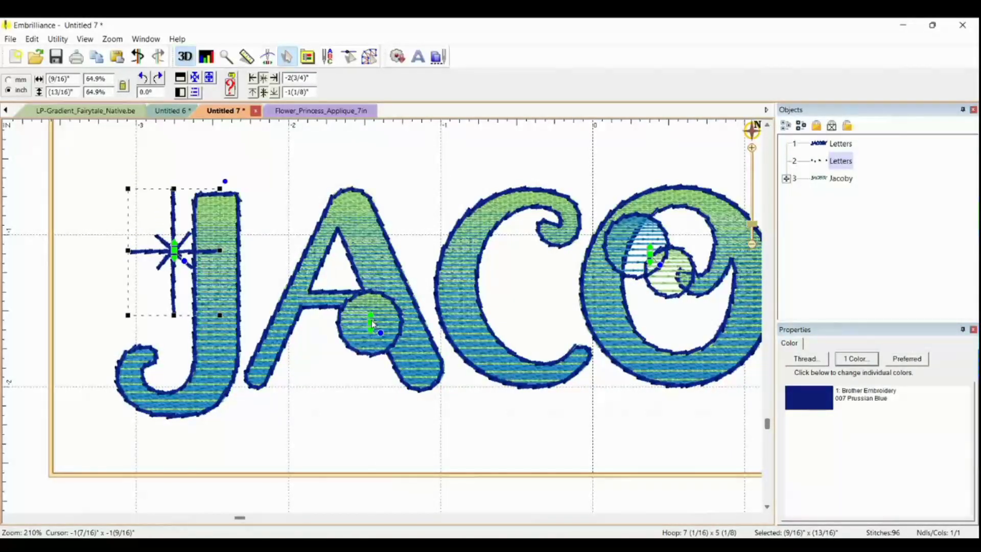
Step: Move the gradient circle beneath the crossbar of the lower word's A and deselect it to check the accent layout
drag(371, 324, 360, 343)
scroll(592, 288, down, 3)
scroll(382, 310, up, 4)
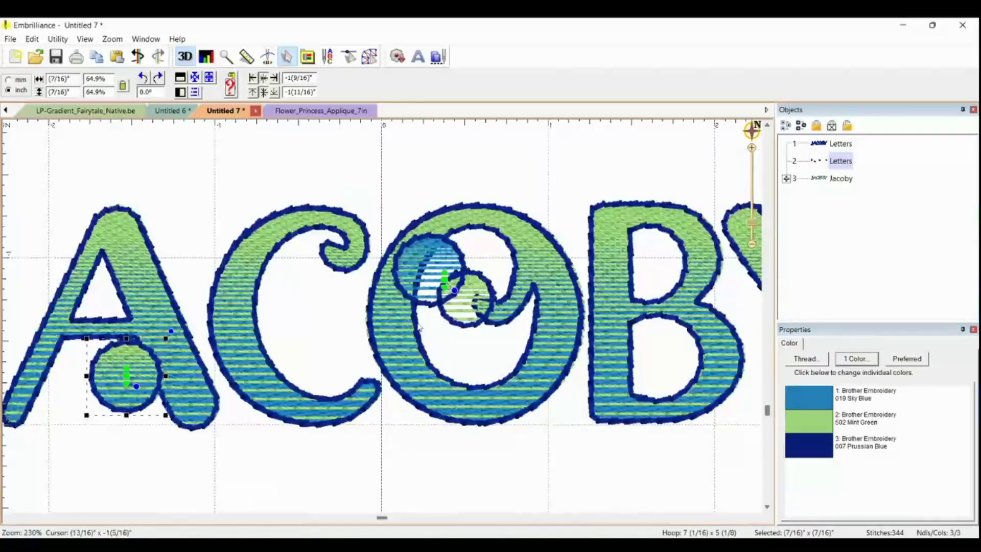
scroll(498, 303, down, 2)
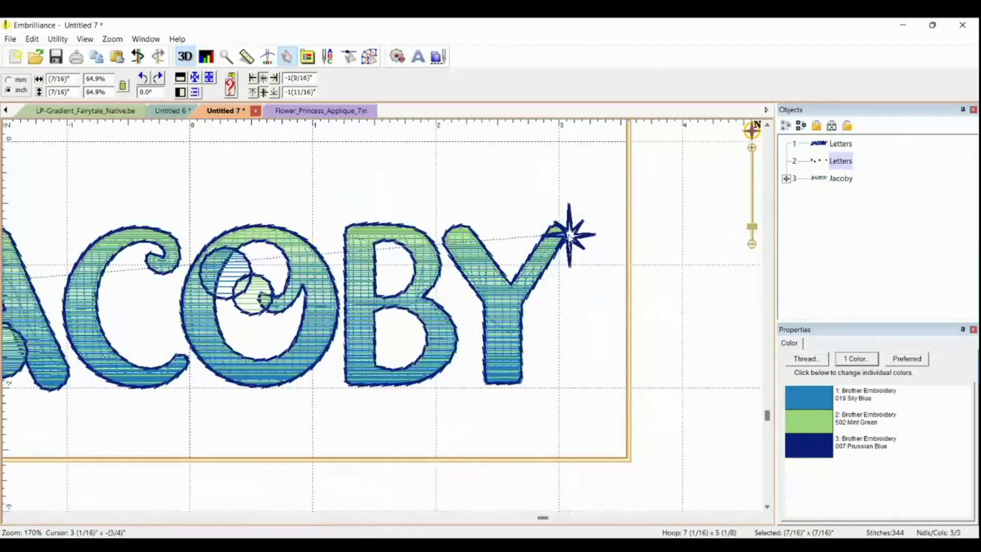
click(562, 284)
scroll(217, 360, down, 1)
scroll(217, 359, down, 1)
click(378, 377)
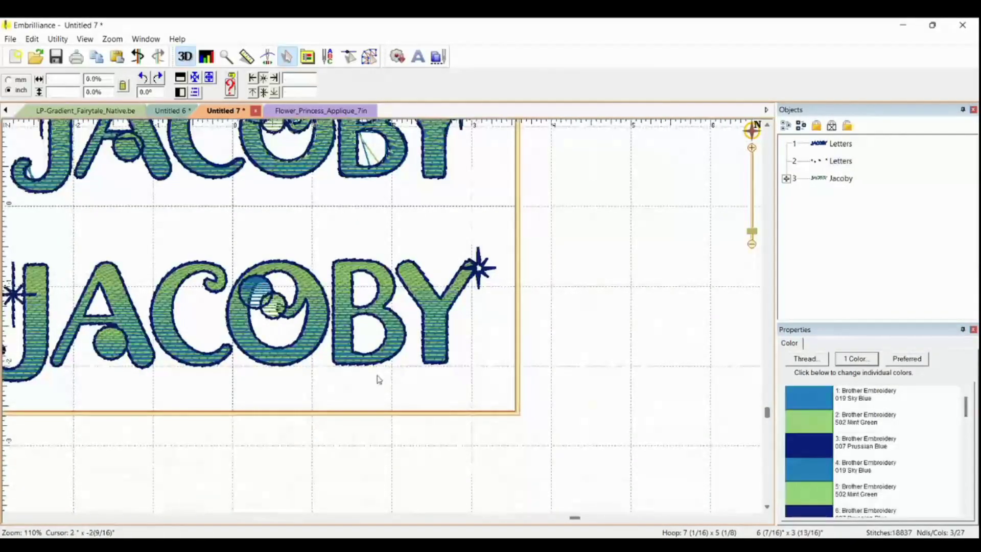
scroll(160, 335, down, 1)
scroll(384, 320, up, 1)
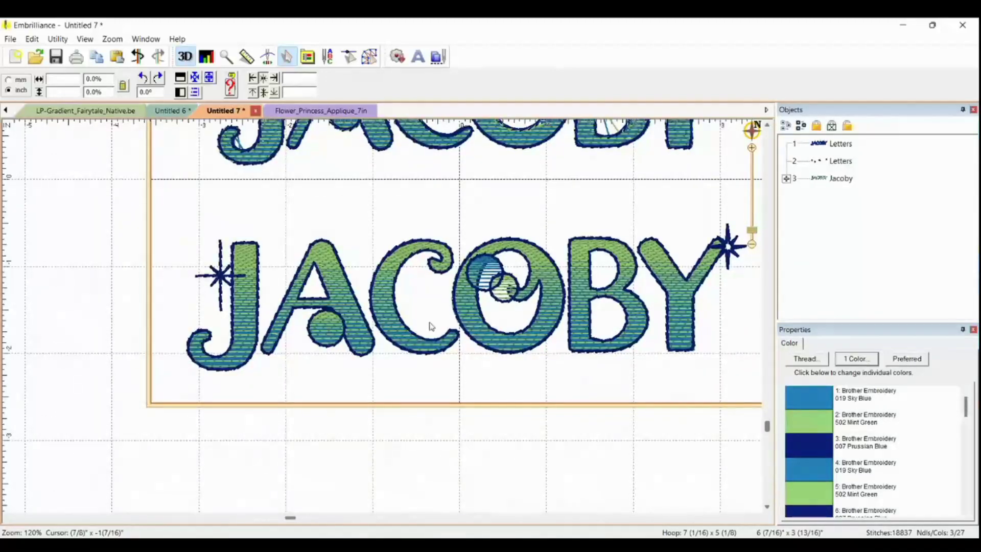
Step: Enlarge the lower word's whole accent set proportionally to about 10 13/16 by 2 7/16 inches
click(485, 286)
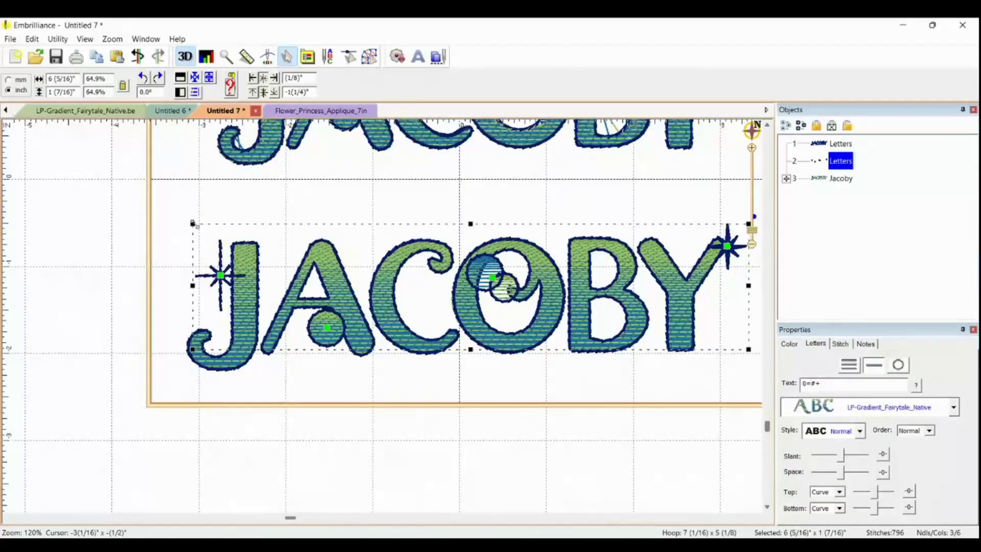
drag(192, 224, 112, 139)
scroll(111, 140, down, 2)
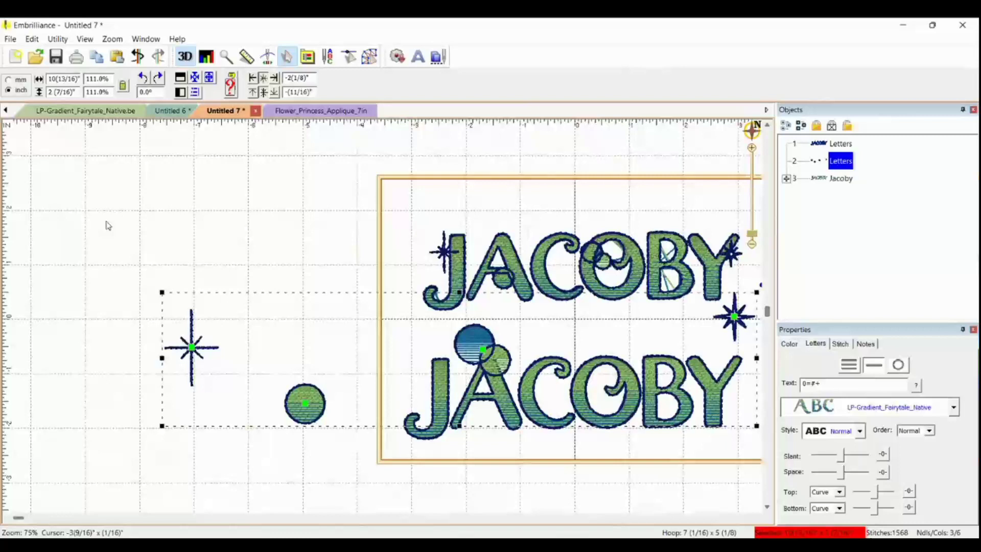
Step: Reduce the accent set to about 6 3/4 by 1 1/2 inches so it fits around the lower word, and deselect it
drag(162, 293, 361, 342)
scroll(361, 341, up, 2)
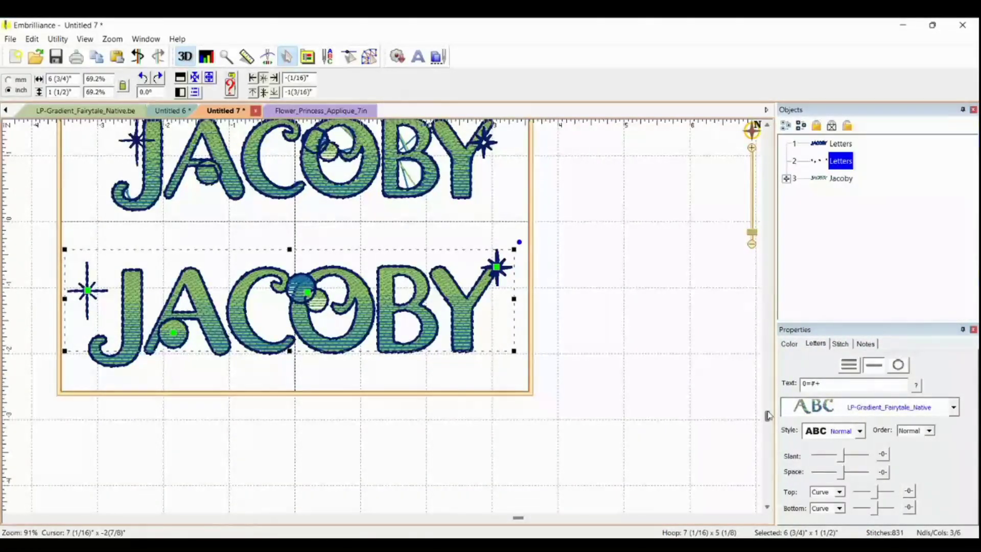
scroll(759, 376, up, 3)
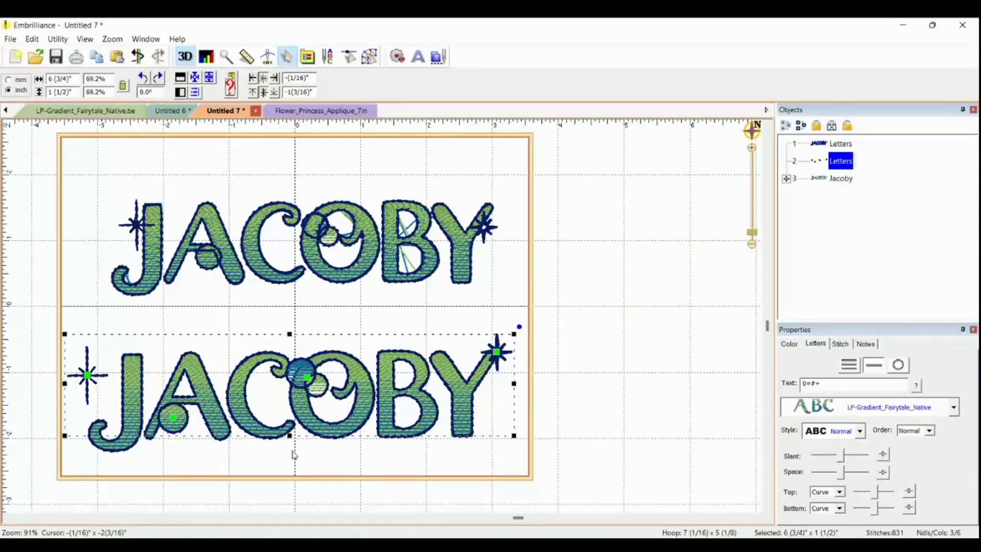
click(582, 446)
Step: Enlarge the upper stitch-based word proportionally to roughly the same width as the lower native word
click(465, 406)
scroll(290, 393, up, 1)
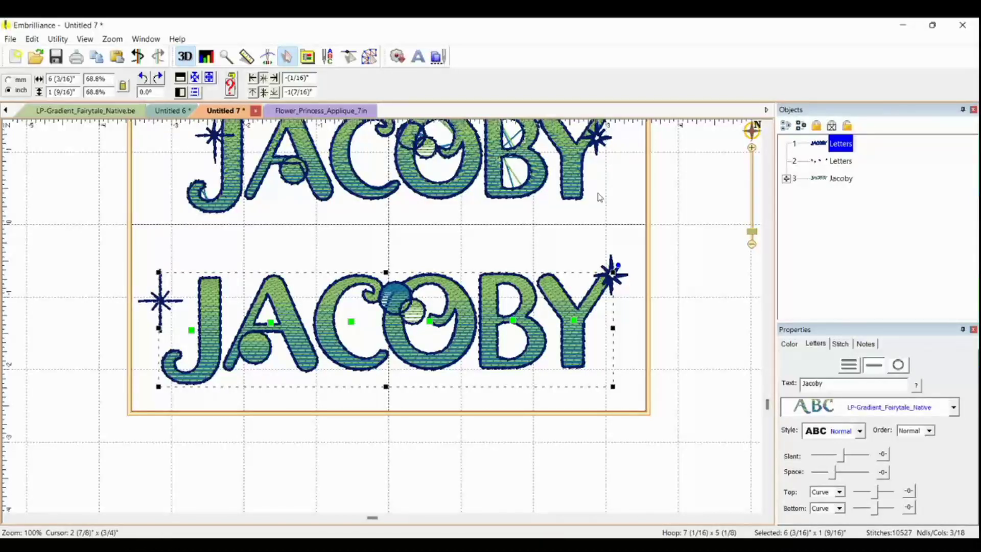
click(767, 126)
click(767, 126)
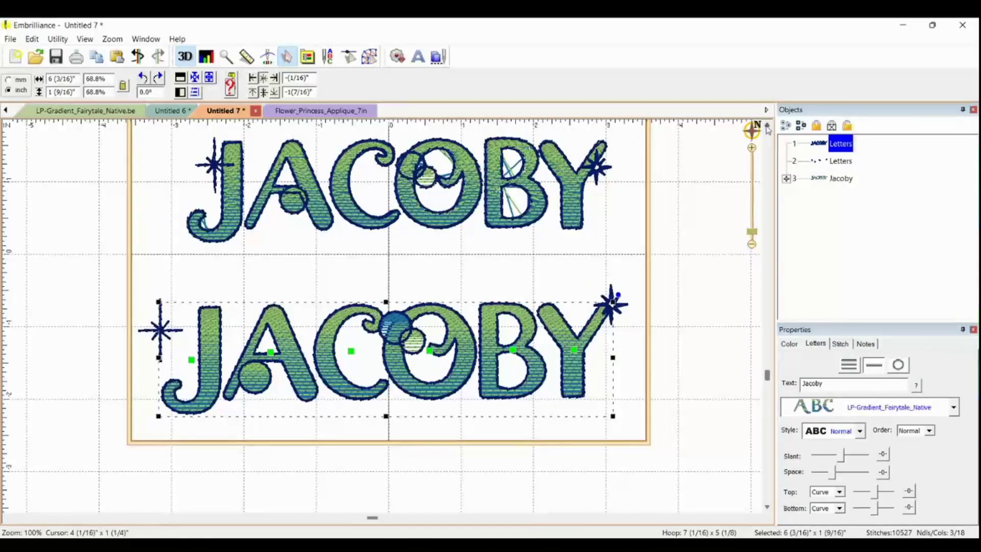
click(493, 225)
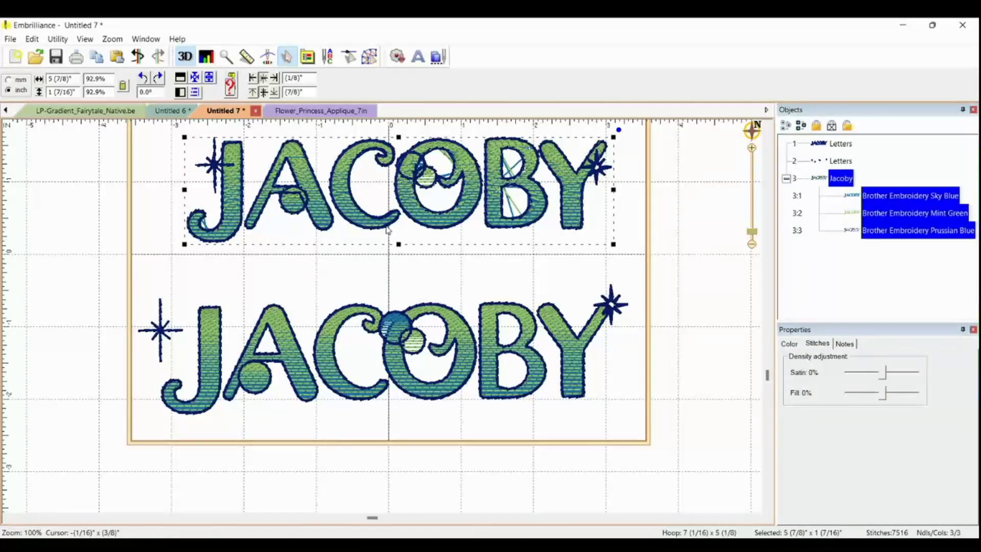
drag(185, 244, 151, 252)
Step: Reduce the lower gradient word proportionally to about 6 1/16 by 1 1/2 inches
click(306, 353)
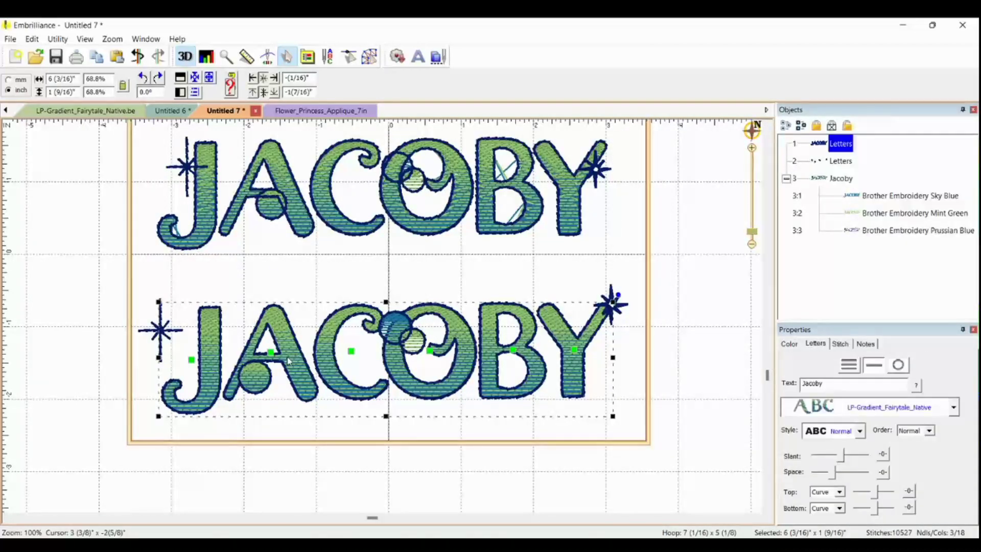
drag(612, 416, 616, 394)
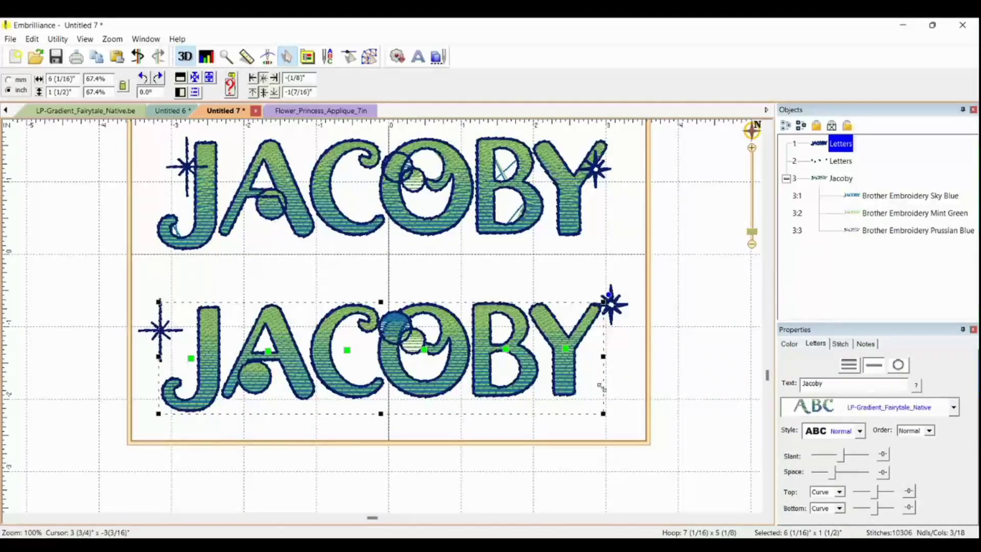